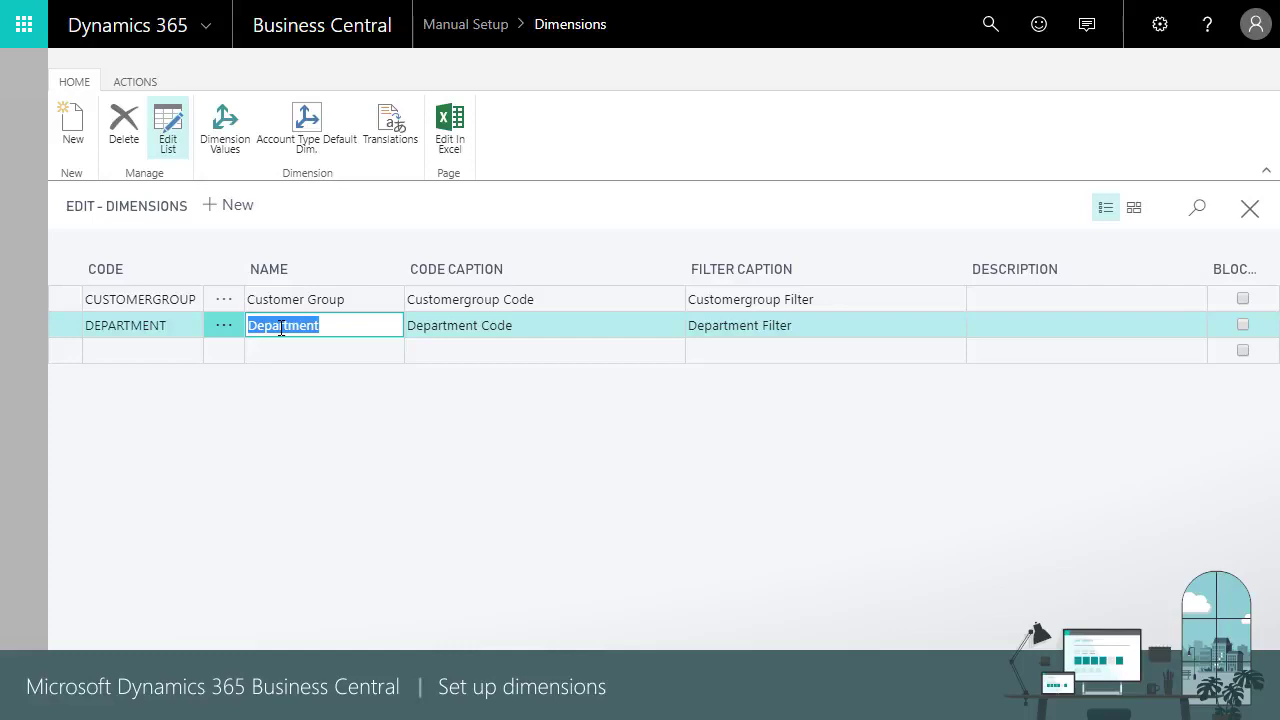
# - Review the DEPARTMENT dimension's values and the available dimension value types, and return to the Manual Setup list
pyautogui.click(227, 150)
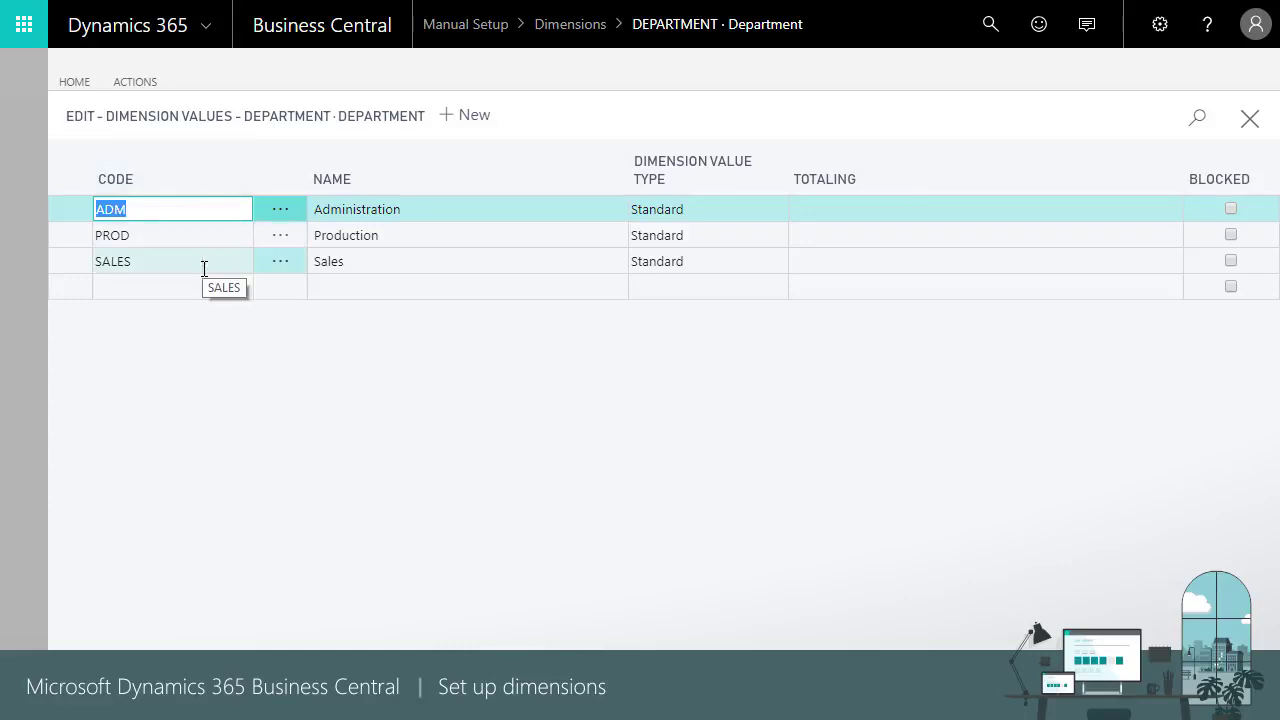
pyautogui.click(783, 217)
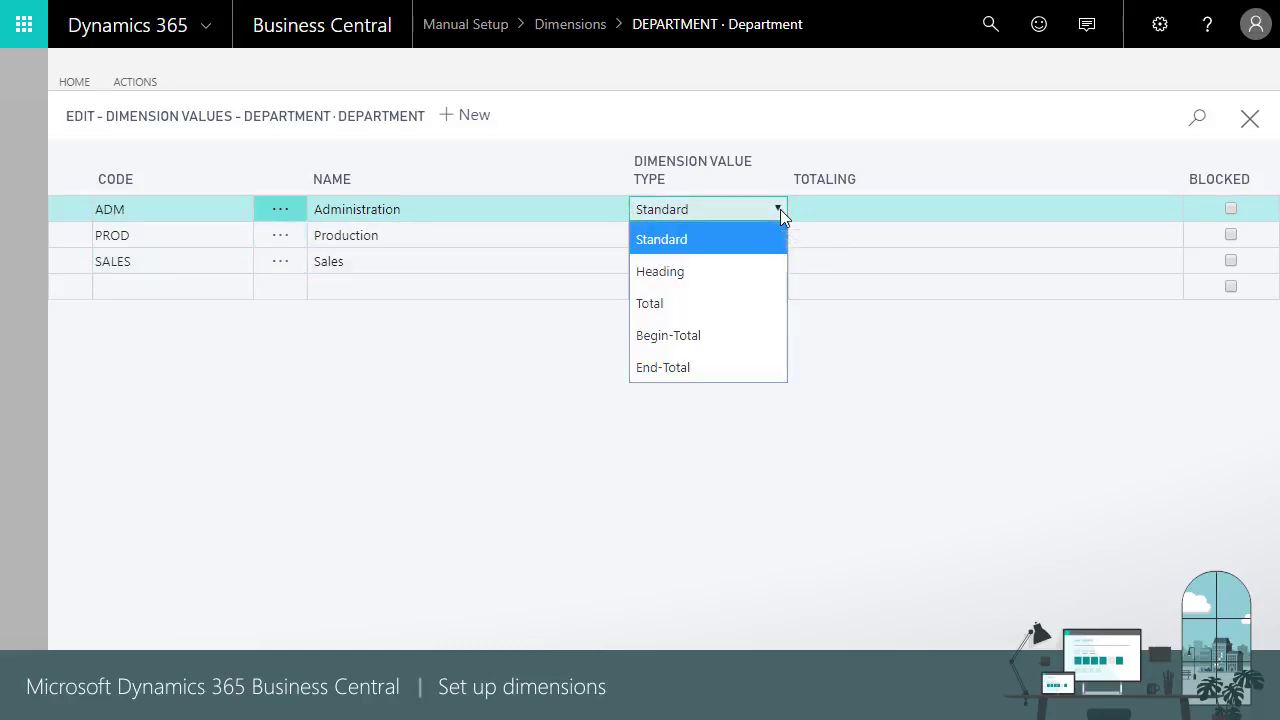
pyautogui.click(896, 150)
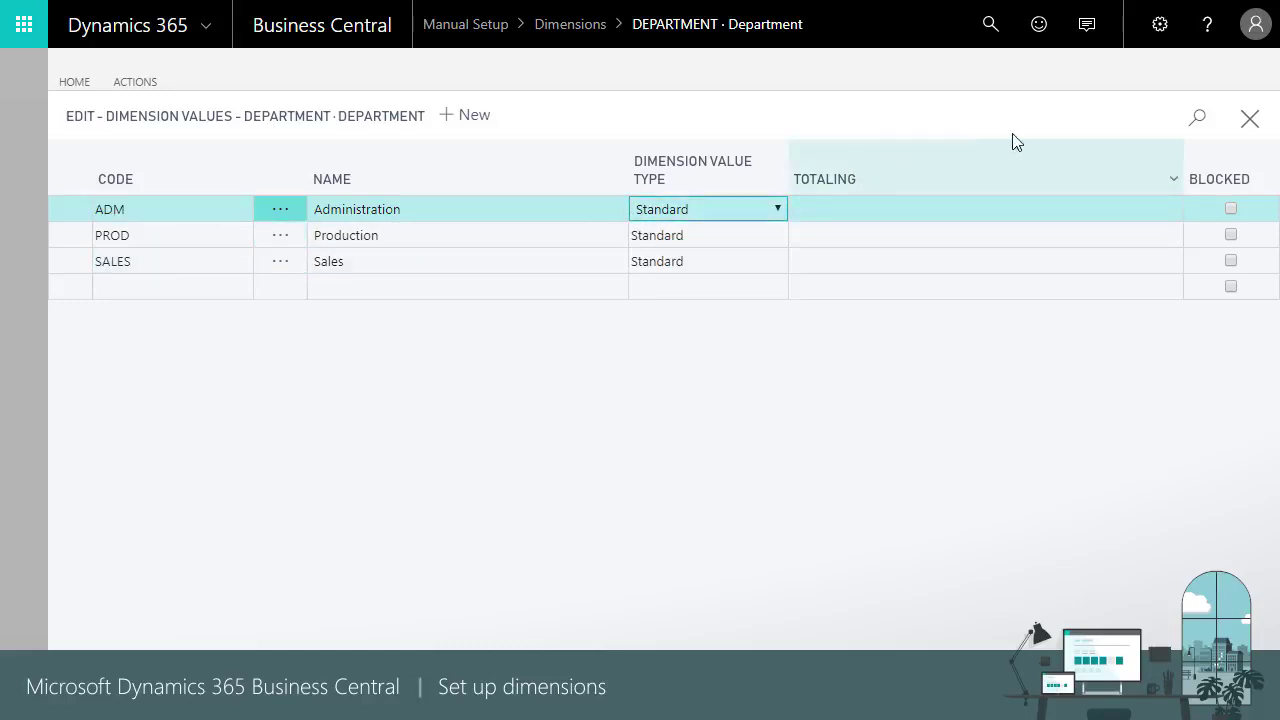
pyautogui.click(1249, 127)
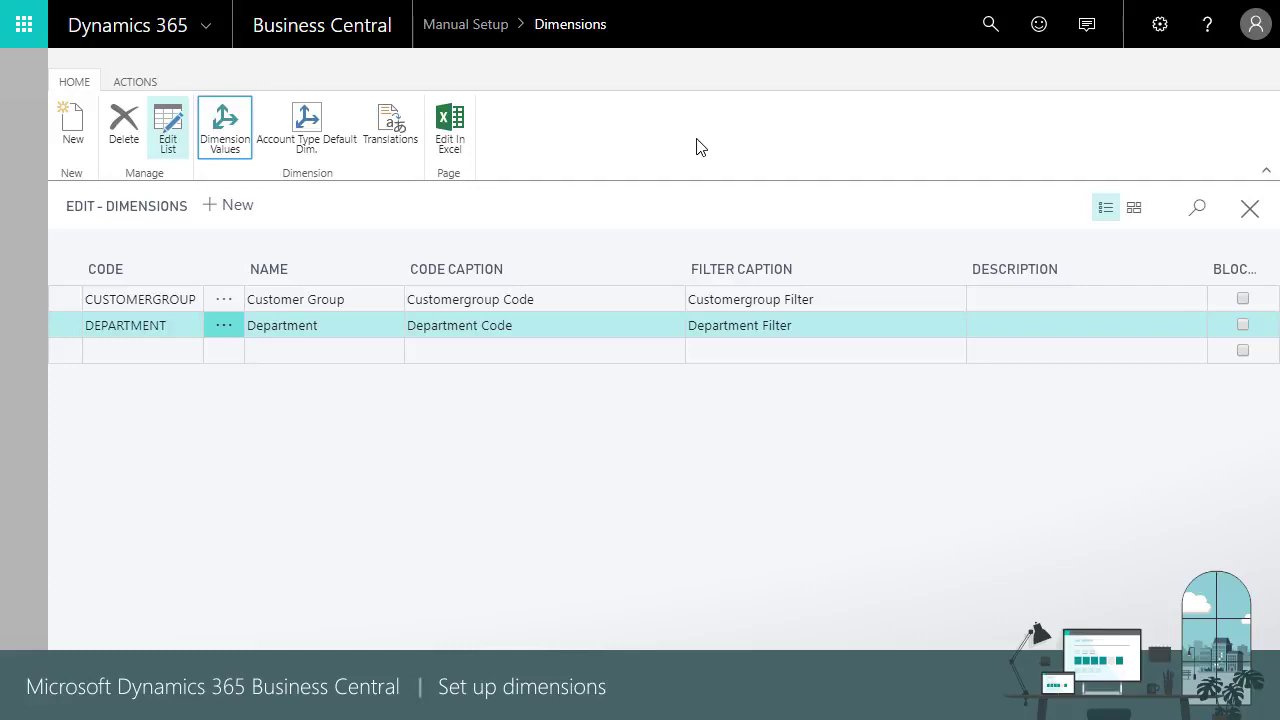
pyautogui.click(1249, 208)
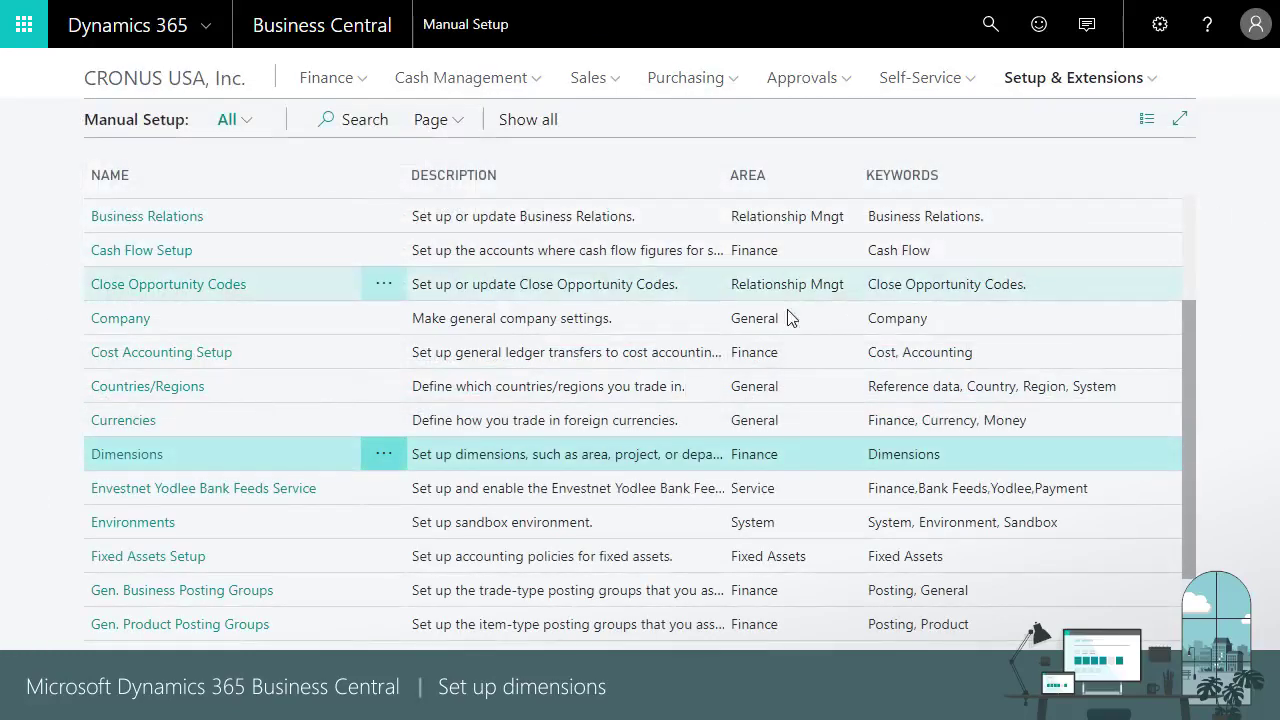
# - Review the global dimension codes under Change Global Dimensions in General Ledger Setup, and return to the company home page
pyautogui.scroll(-1, 196, 540)
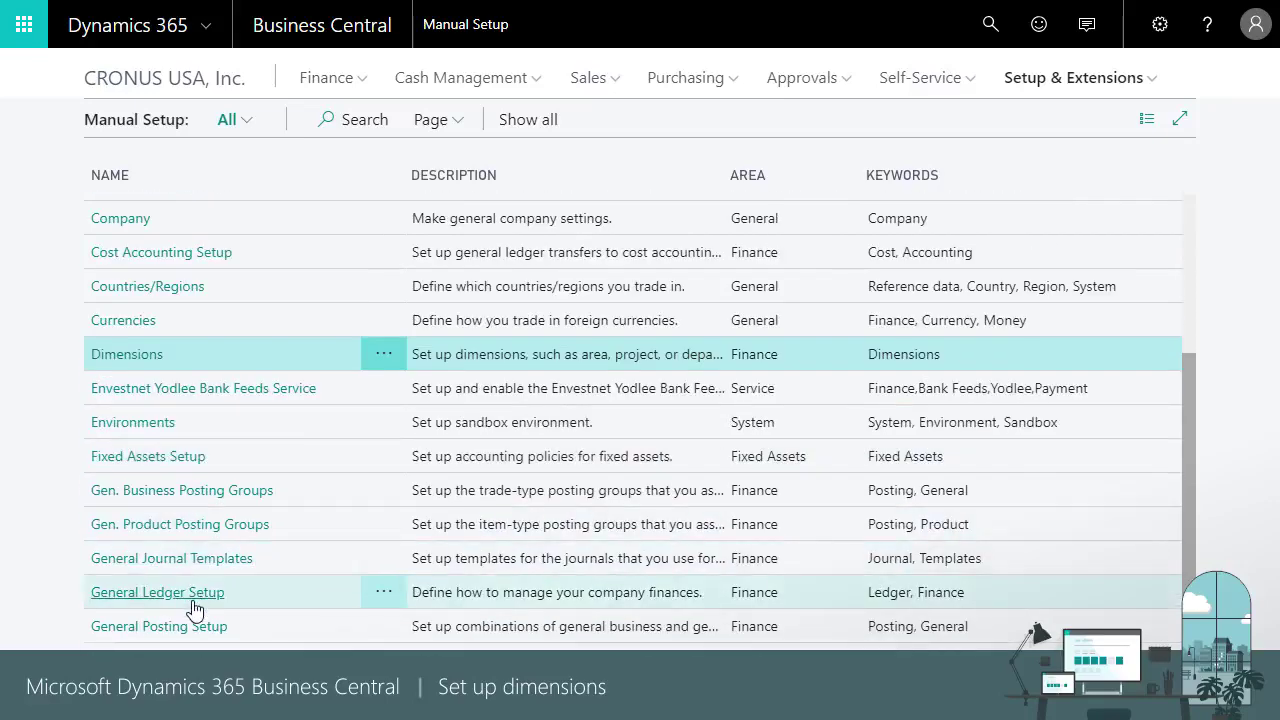
pyautogui.click(192, 598)
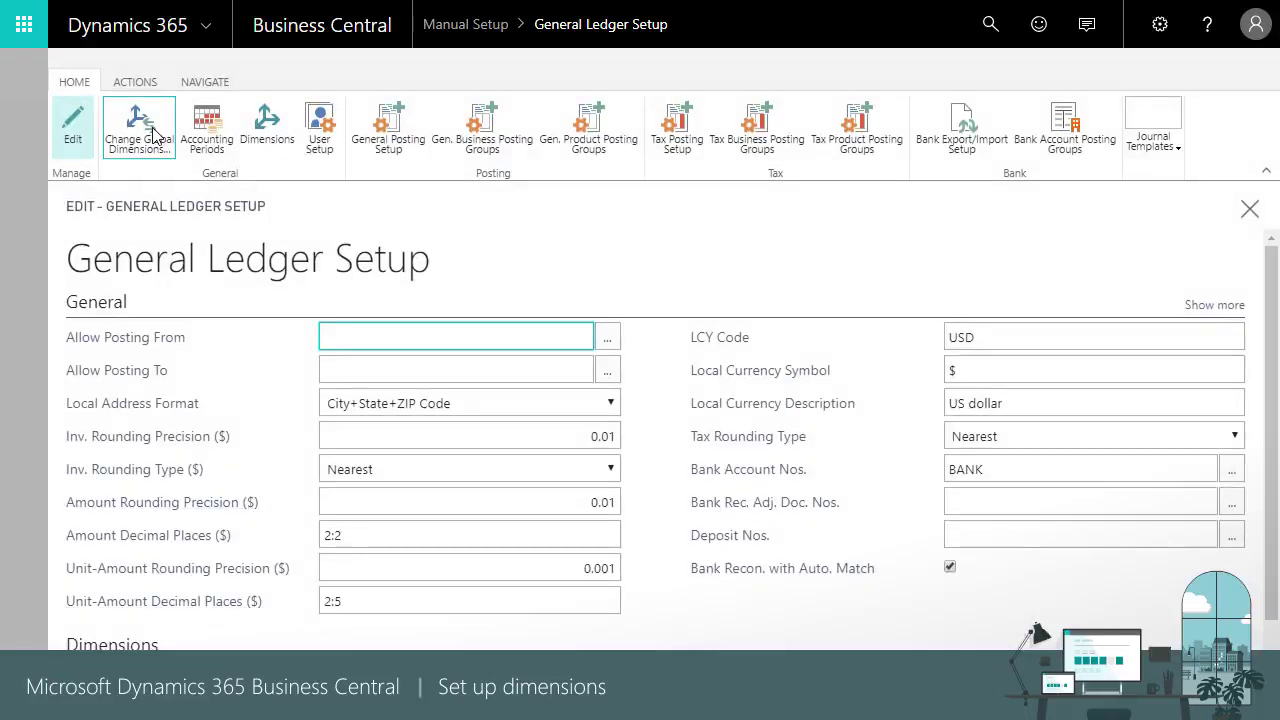
pyautogui.click(152, 127)
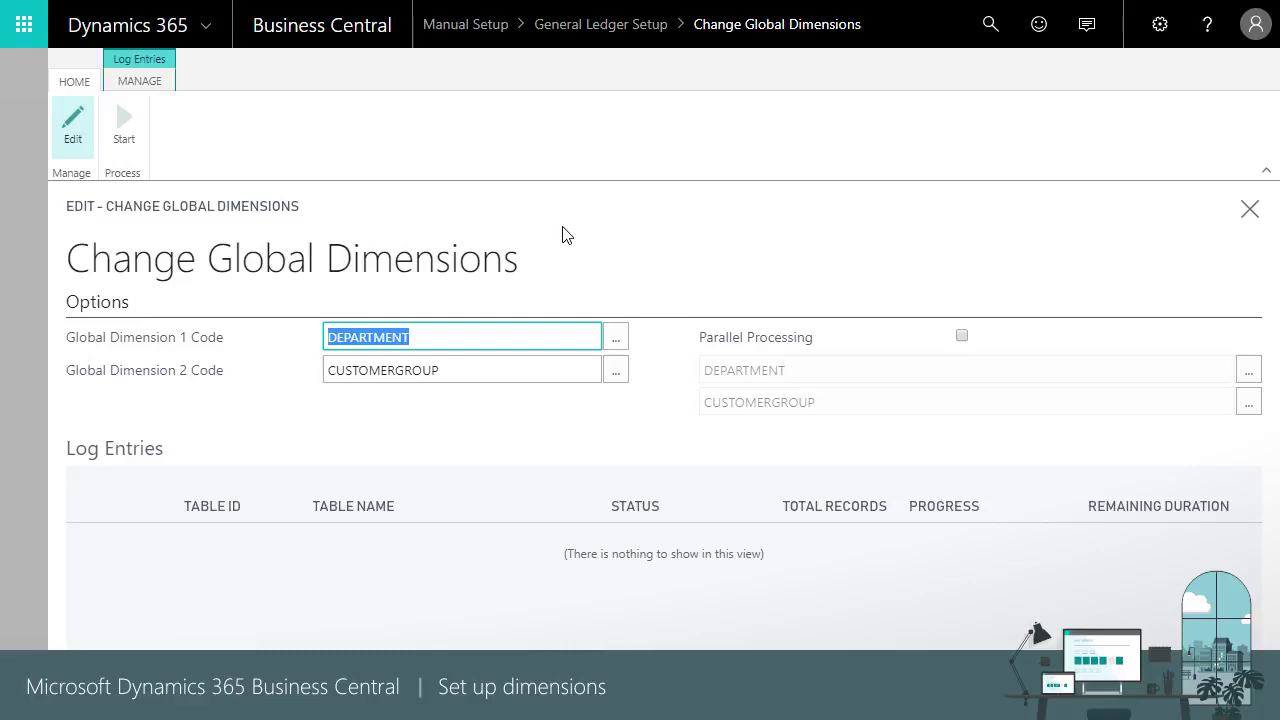
pyautogui.click(1242, 211)
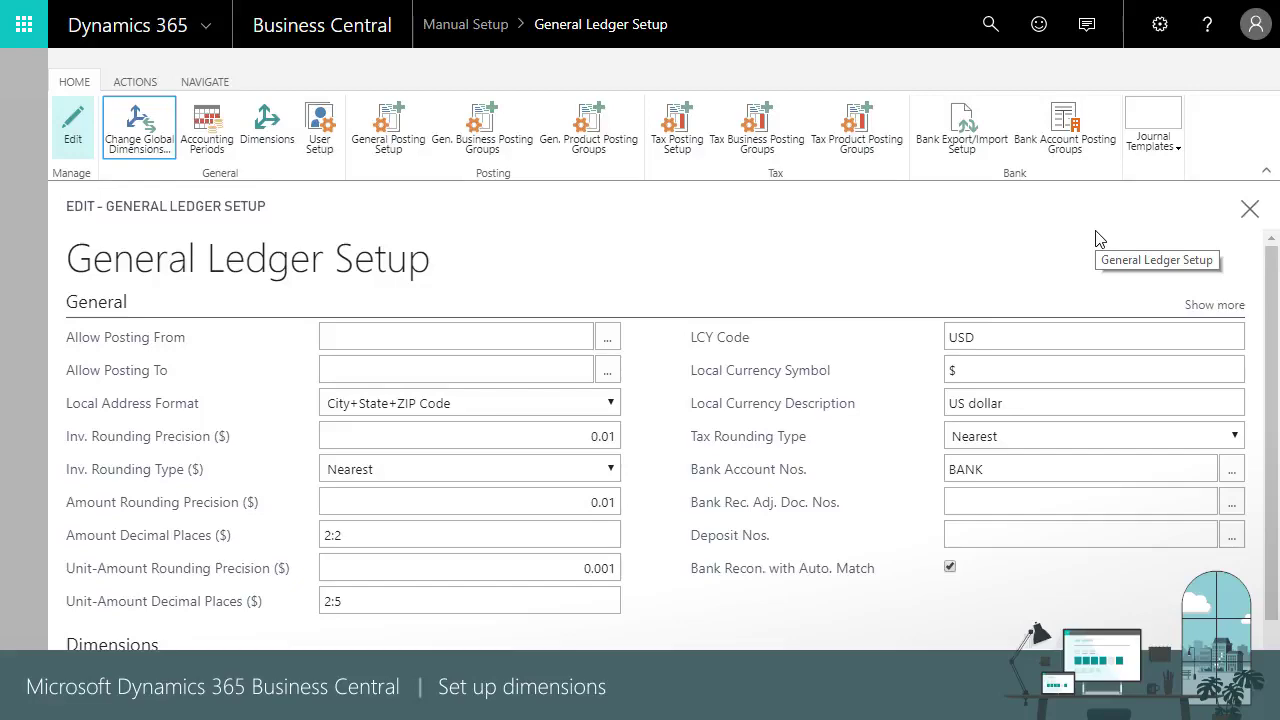
pyautogui.click(1249, 210)
pyautogui.click(218, 86)
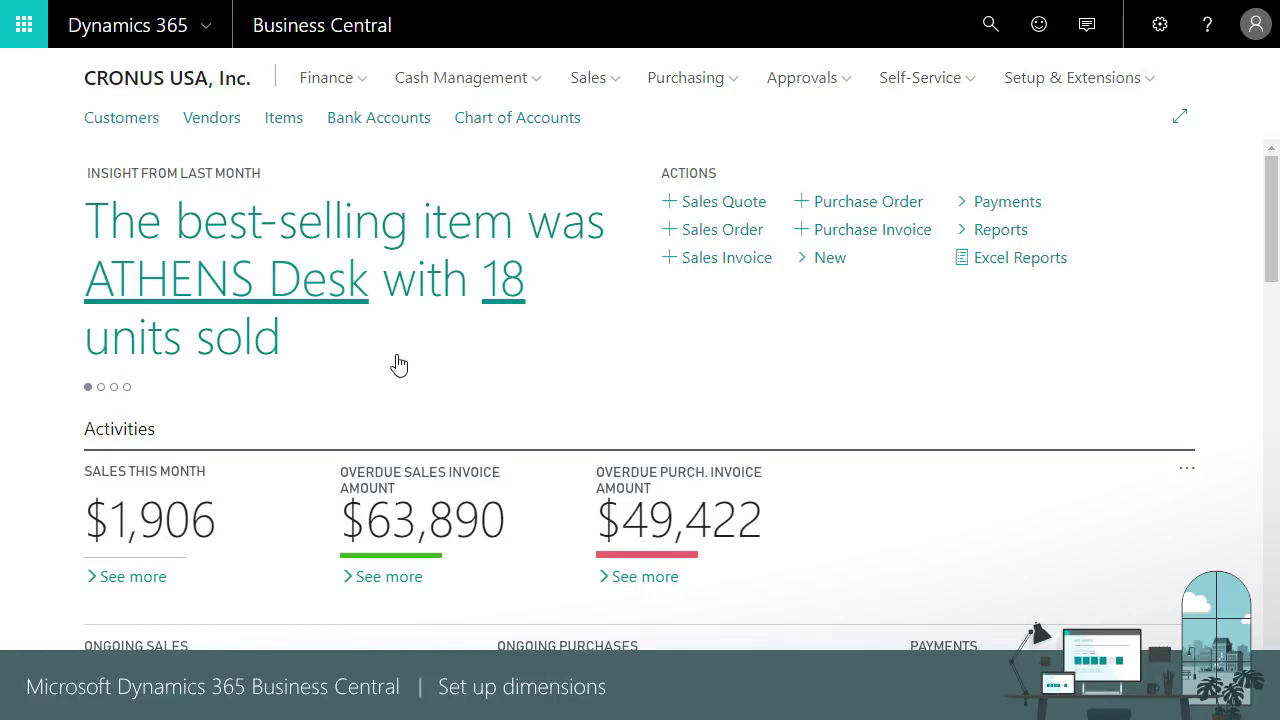
# - Open the default dimensions of the School of Fine Art customer
pyautogui.click(139, 128)
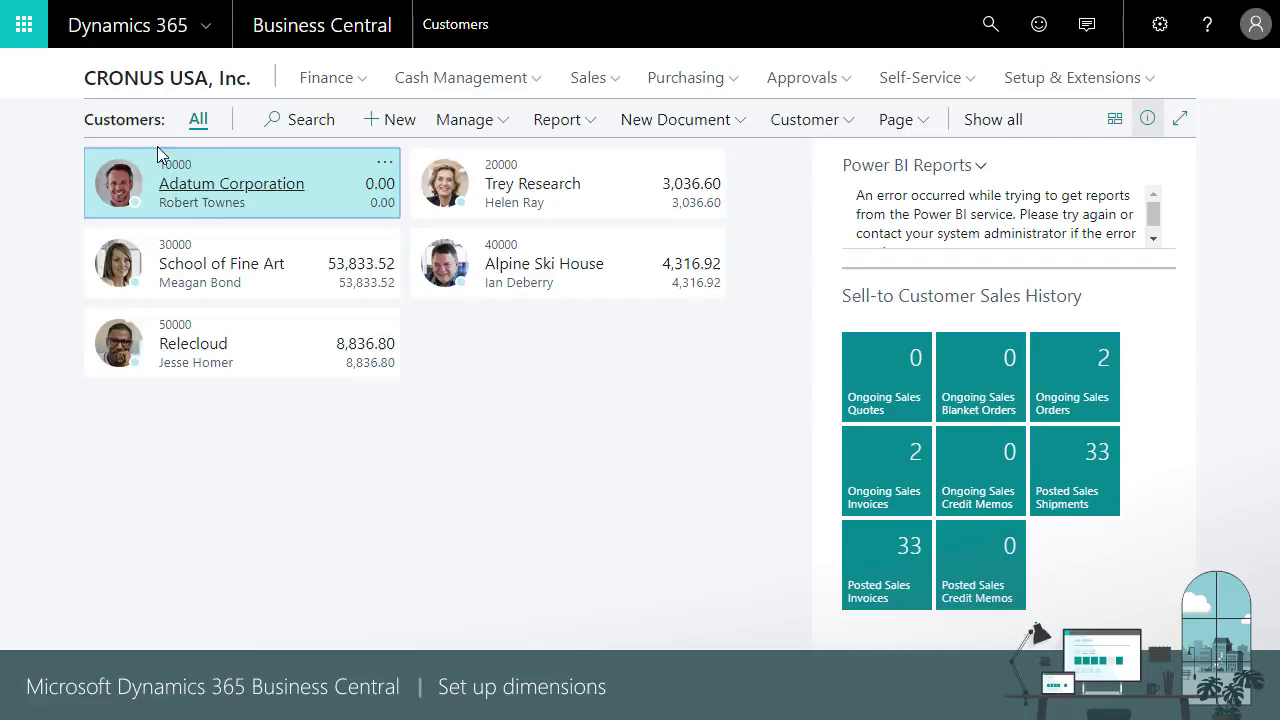
pyautogui.click(228, 268)
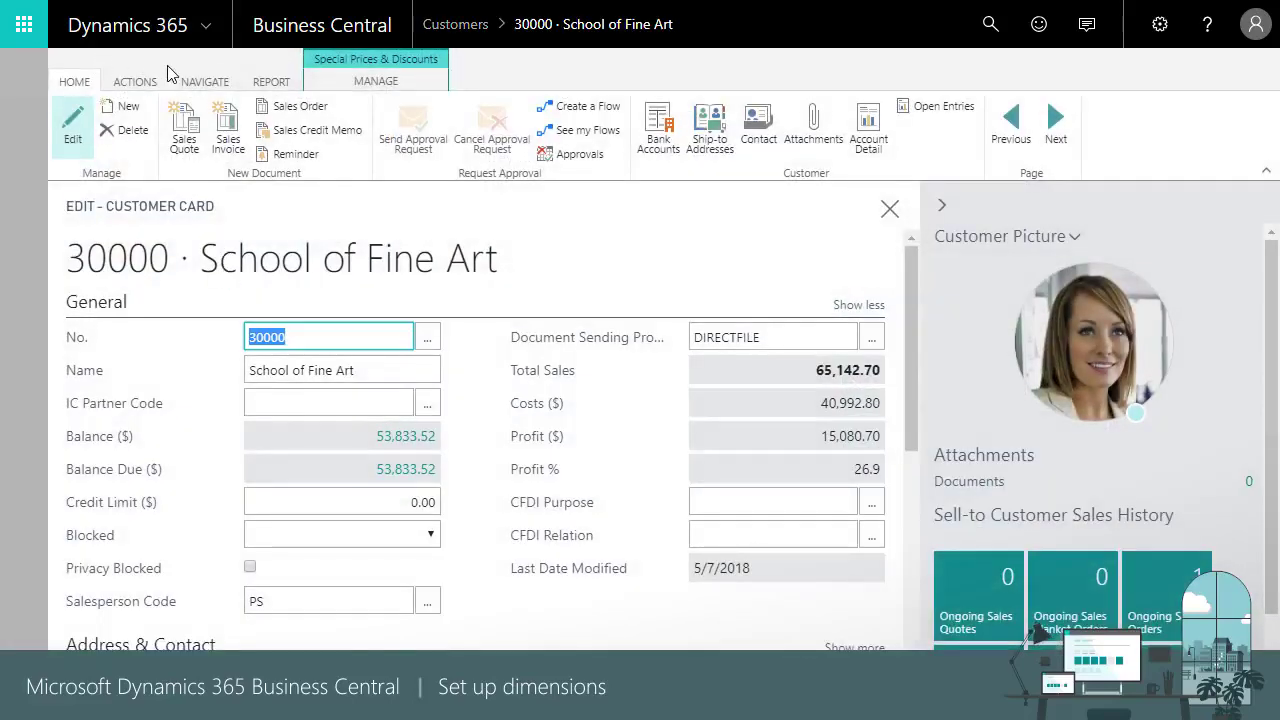
pyautogui.click(203, 82)
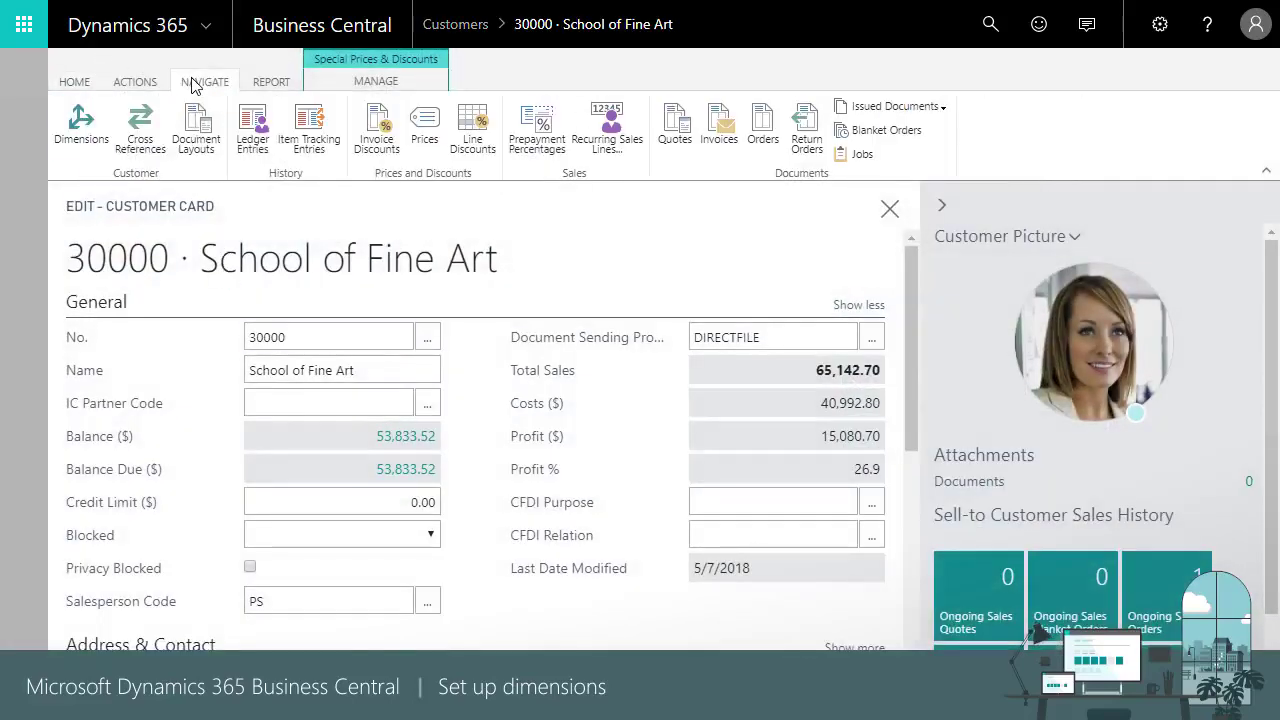
pyautogui.click(82, 128)
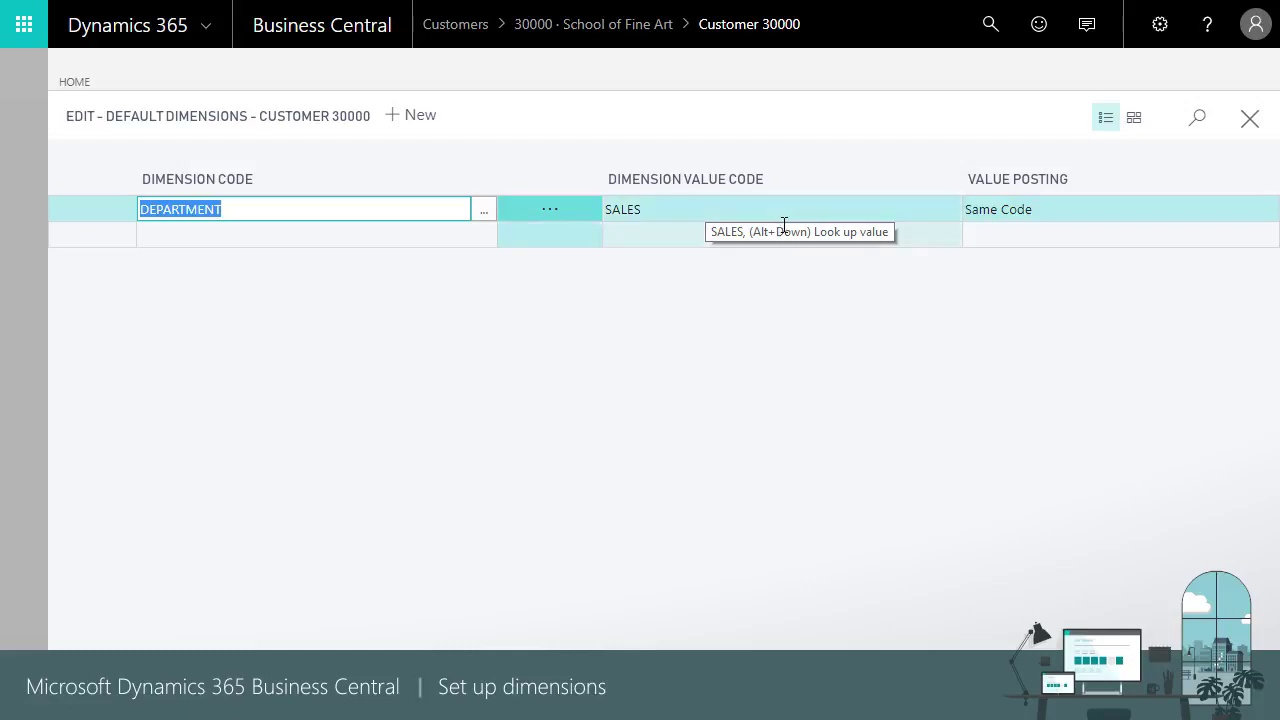
# - Set Value Posting to Same Code for the customer's DEPARTMENT default dimension and close the default dimensions
pyautogui.click(1085, 214)
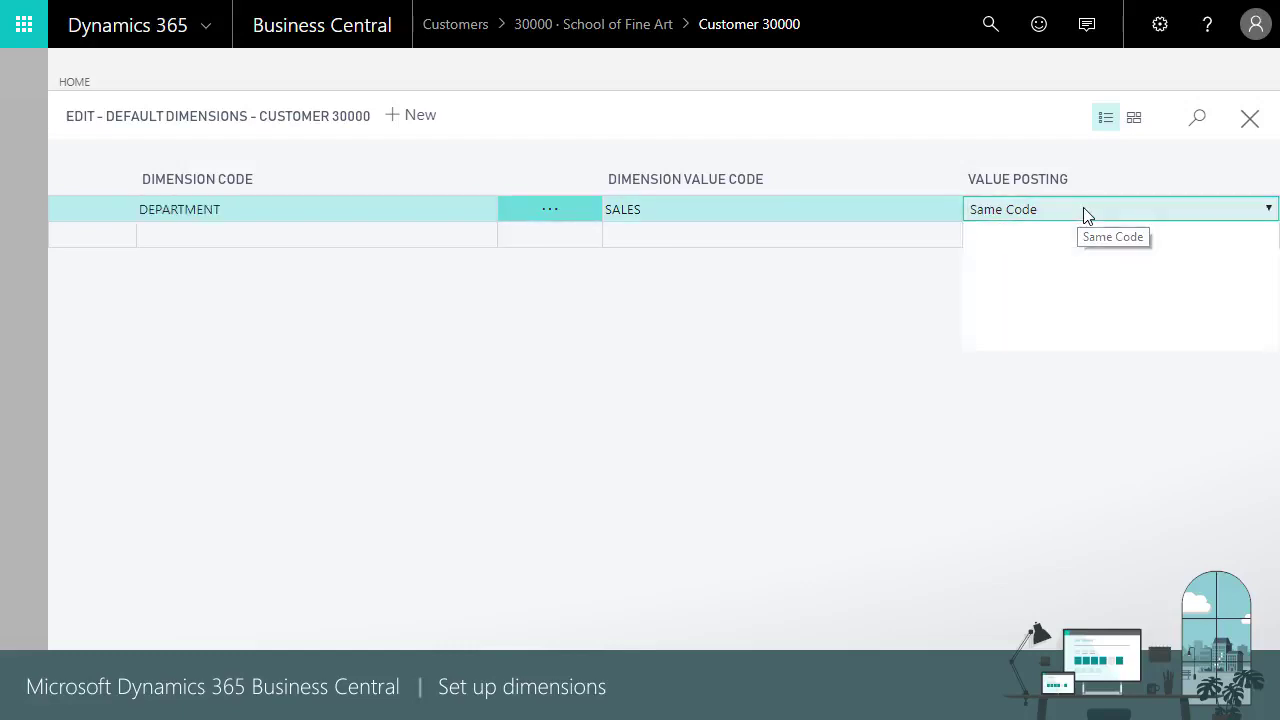
pyautogui.click(990, 303)
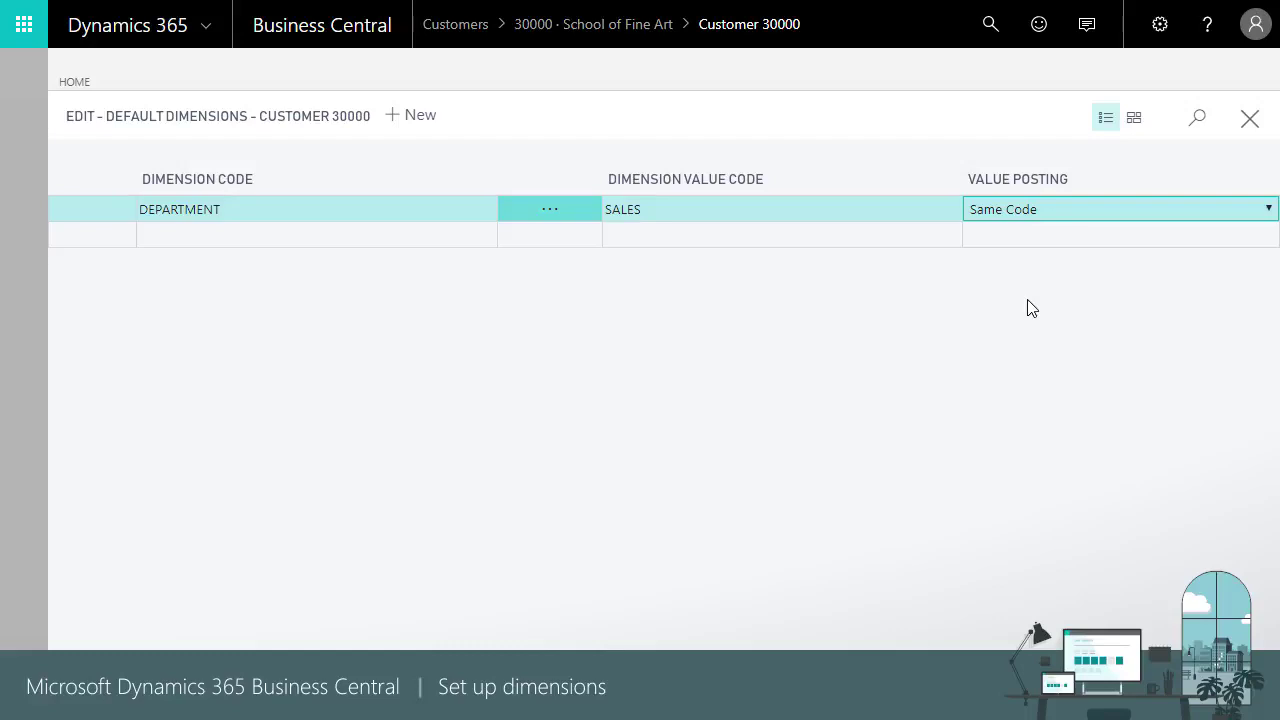
pyautogui.click(1252, 130)
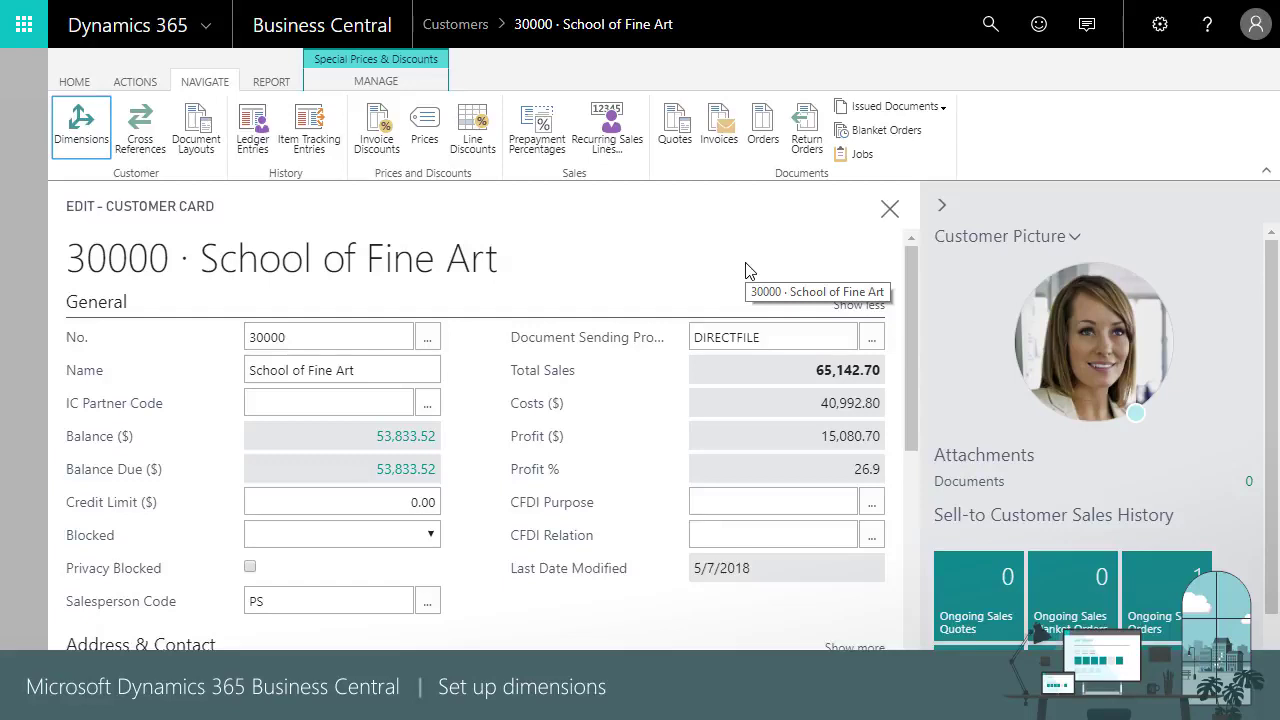
# - Search for "default", open Default Dimension Priorities, and examine the priorities of the Customer, Salesperson/Purchaser and Item tables
pyautogui.click(988, 26)
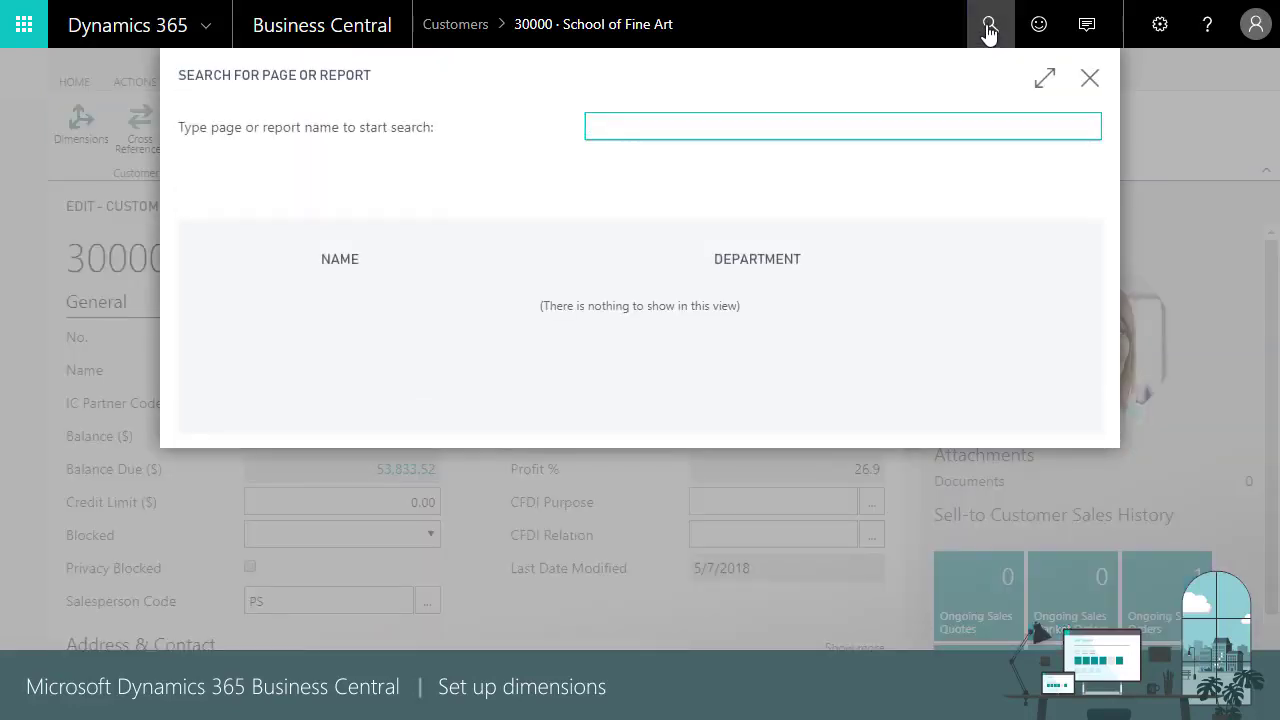
pyautogui.write('default')
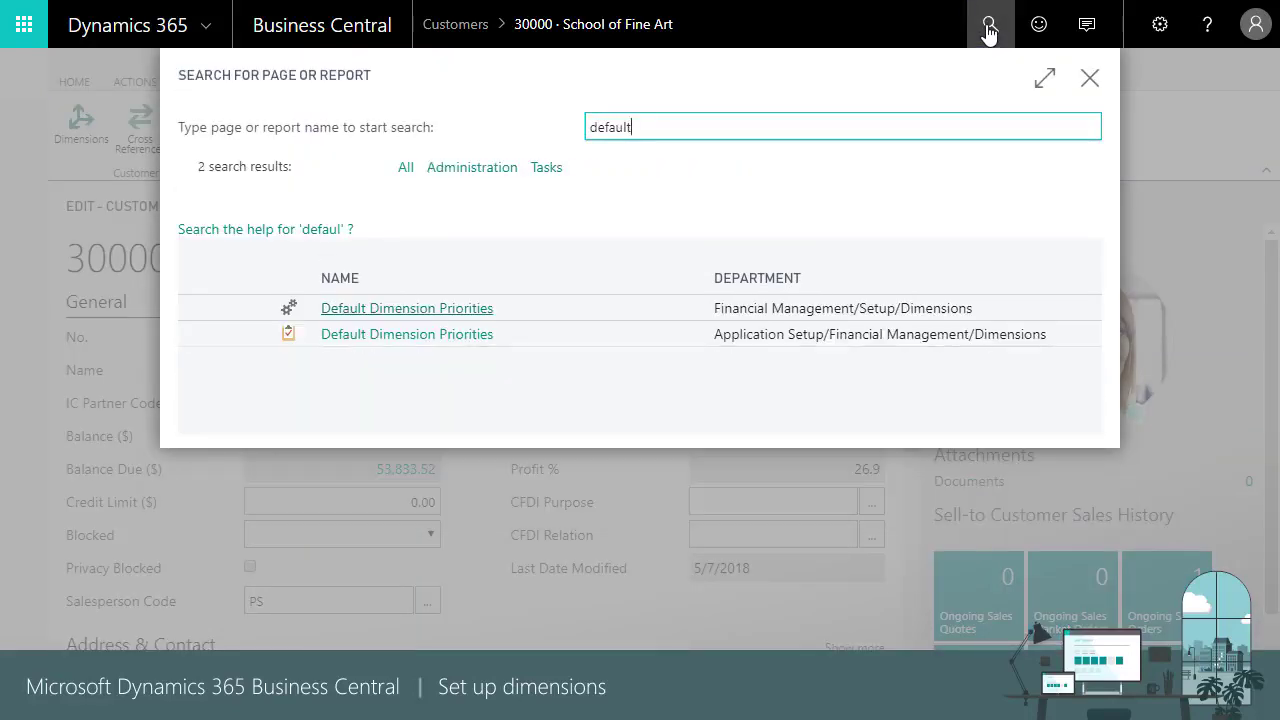
pyautogui.click(451, 312)
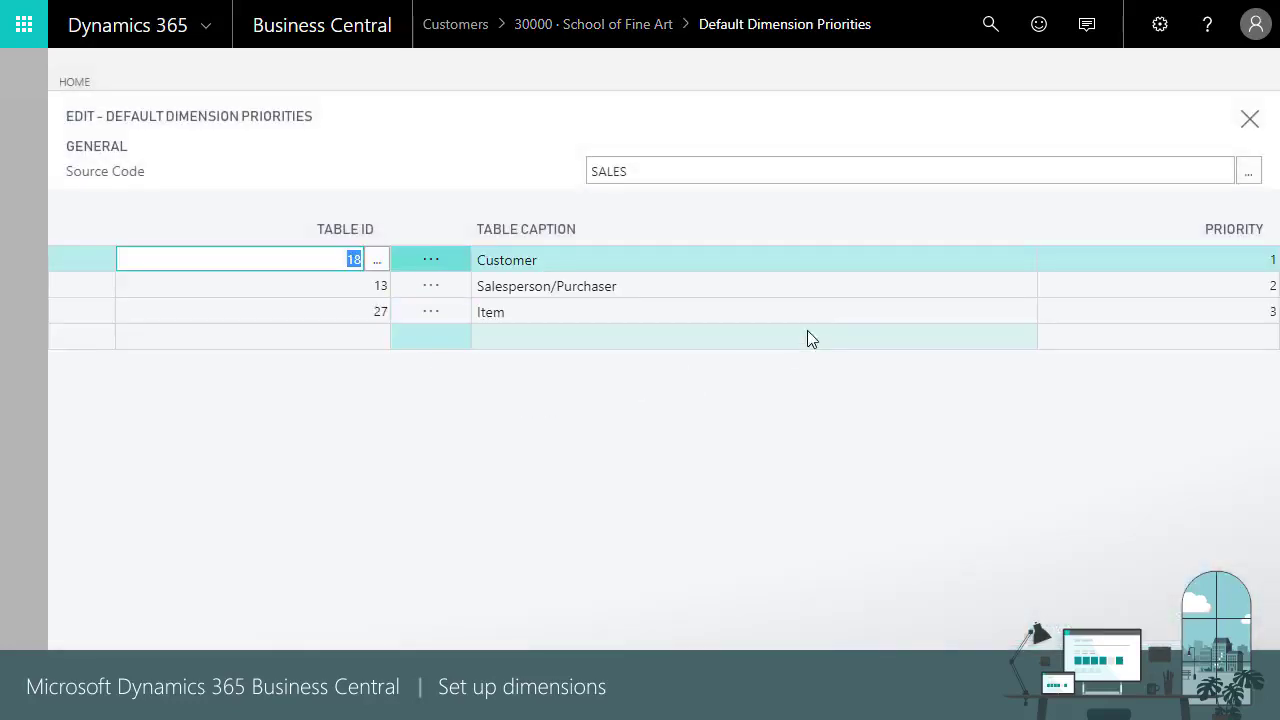
pyautogui.click(1162, 263)
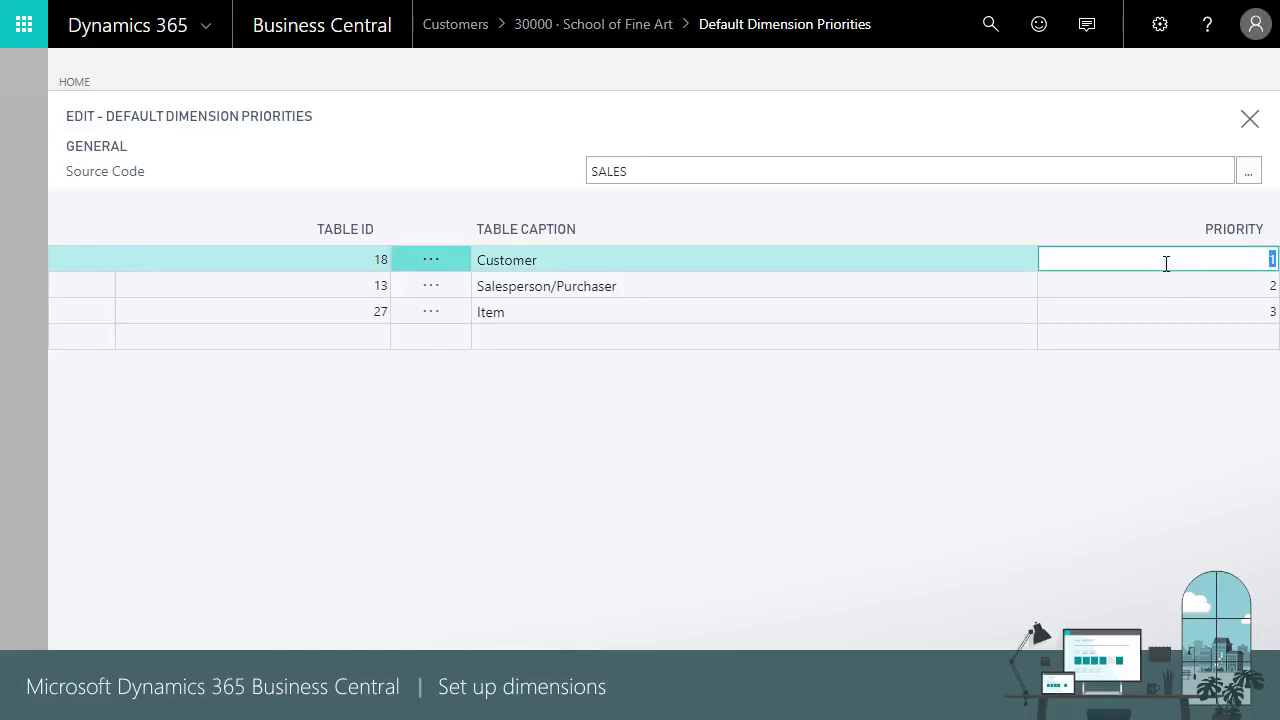
pyautogui.click(1160, 289)
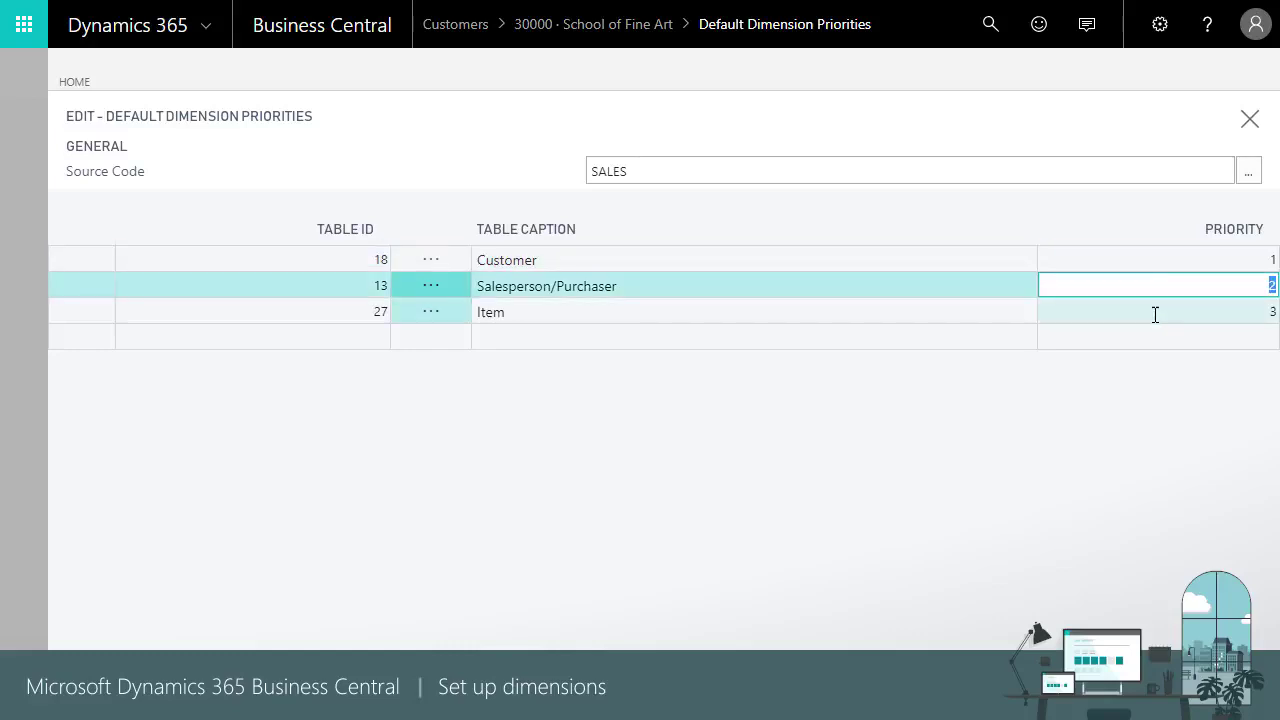
pyautogui.click(1155, 313)
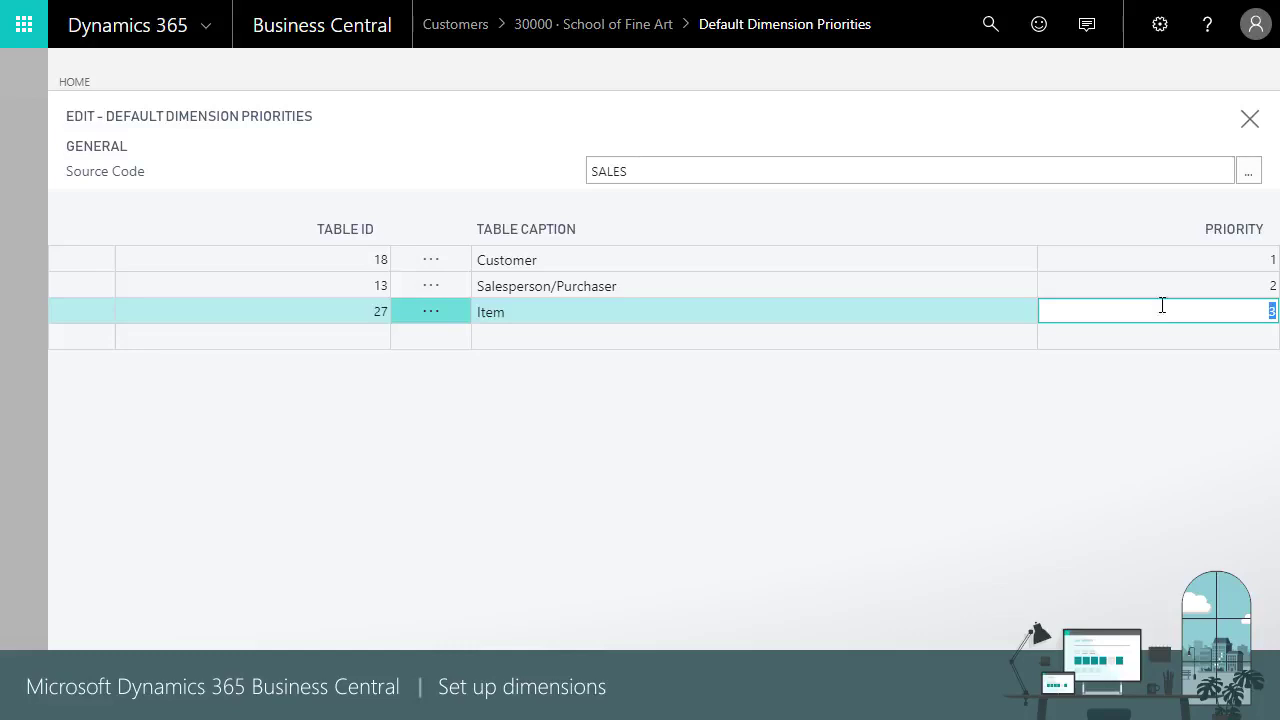
pyautogui.click(1250, 122)
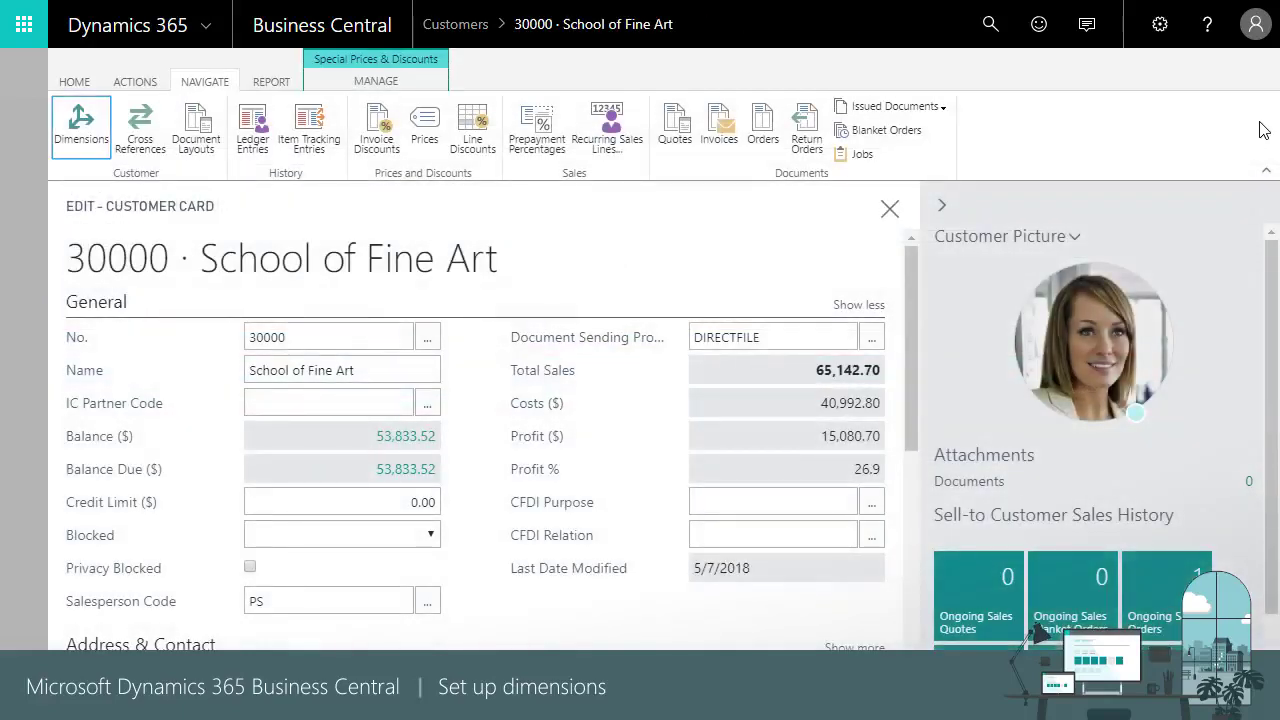
# - Leave the customer card and open the School of Fine Art sales invoice with posting date 4/5/2018
pyautogui.click(890, 208)
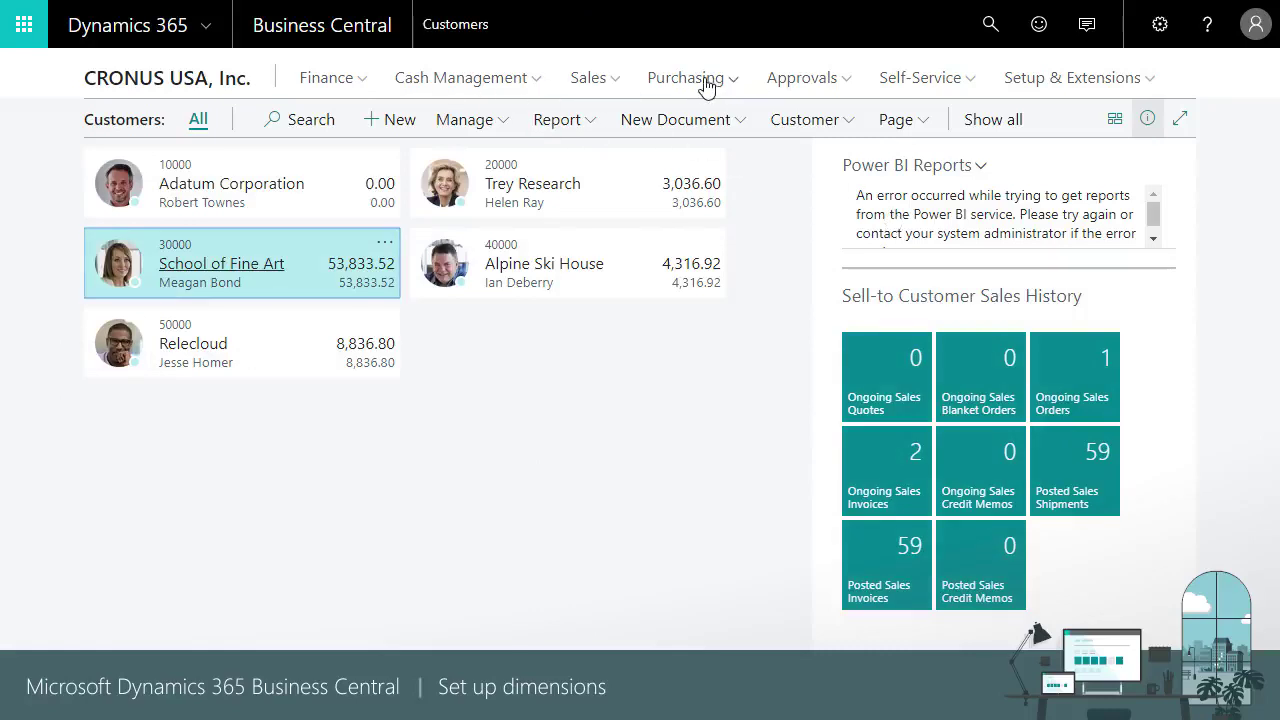
pyautogui.click(605, 82)
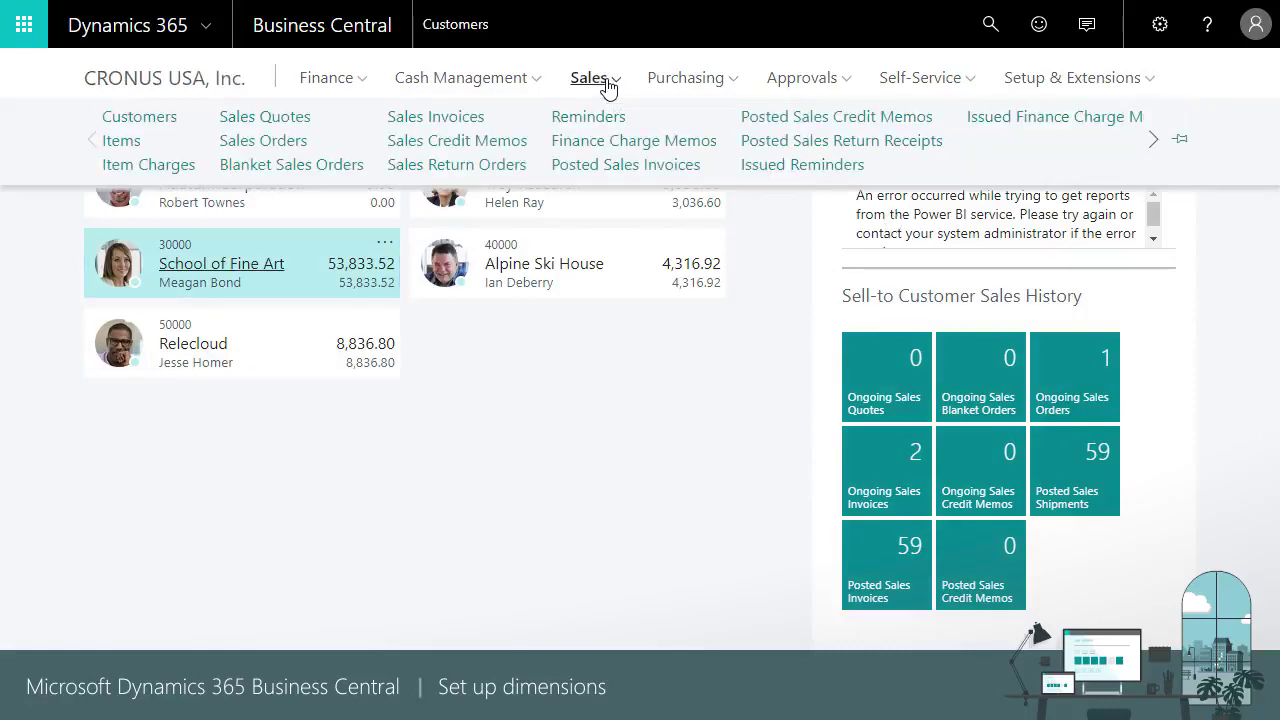
pyautogui.click(465, 122)
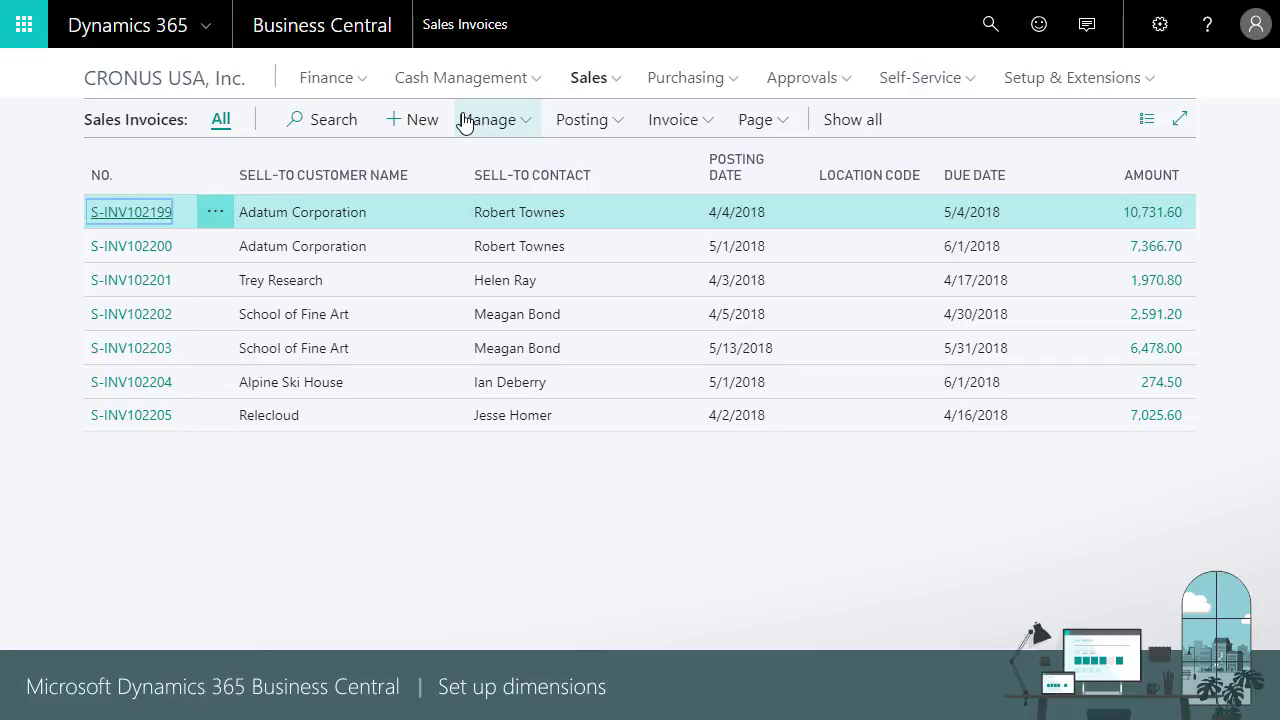
pyautogui.click(159, 325)
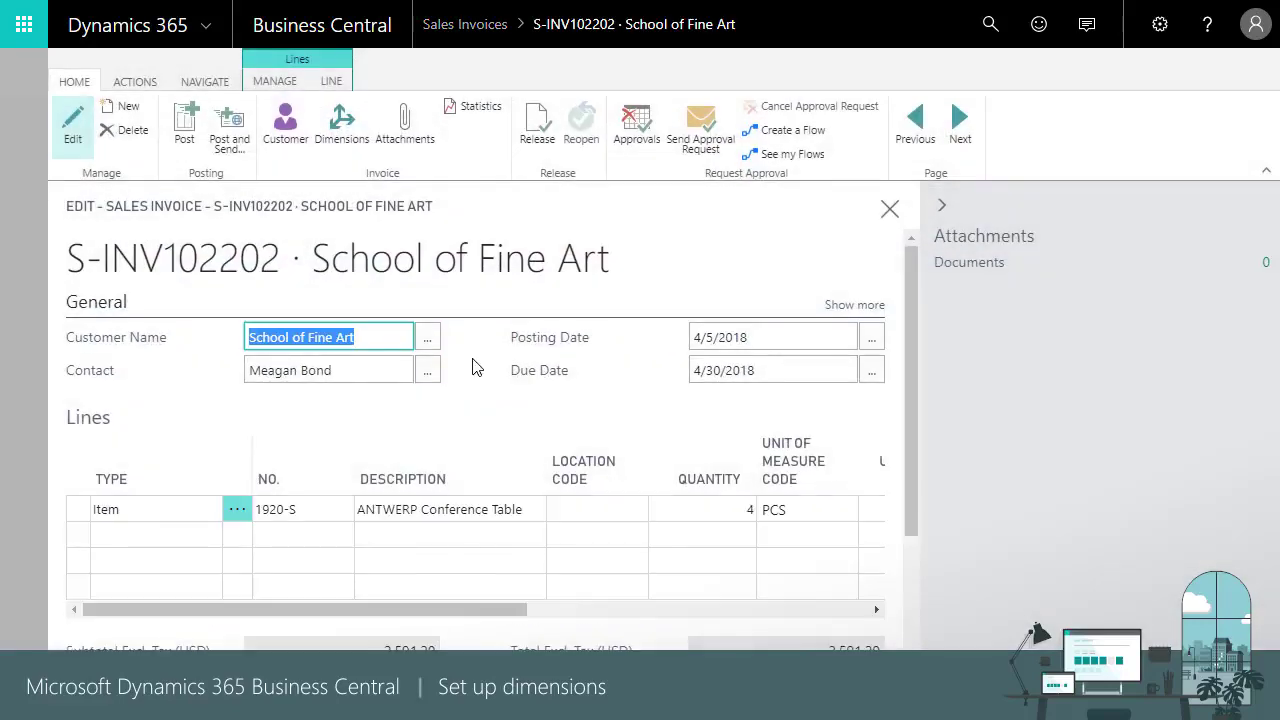
pyautogui.click(473, 359)
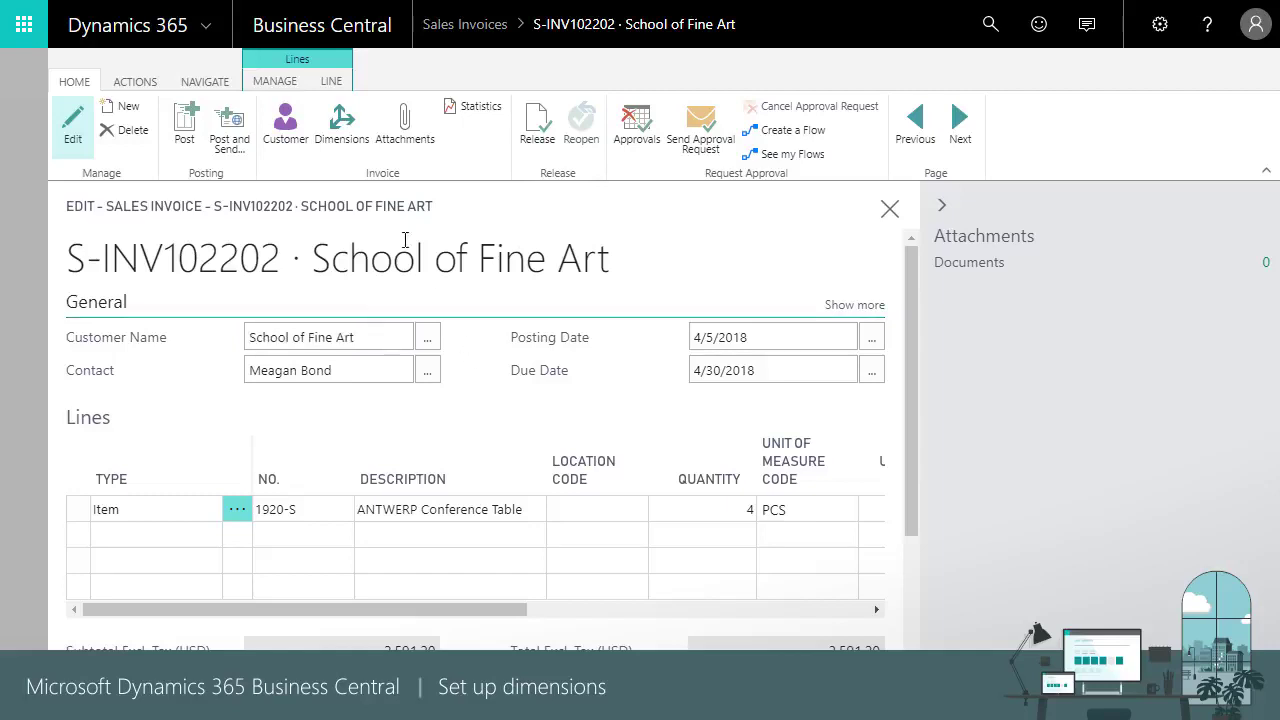
# - Set the invoice's DEPARTMENT dimension value to ADM and apply the change to the invoice lines
pyautogui.click(343, 133)
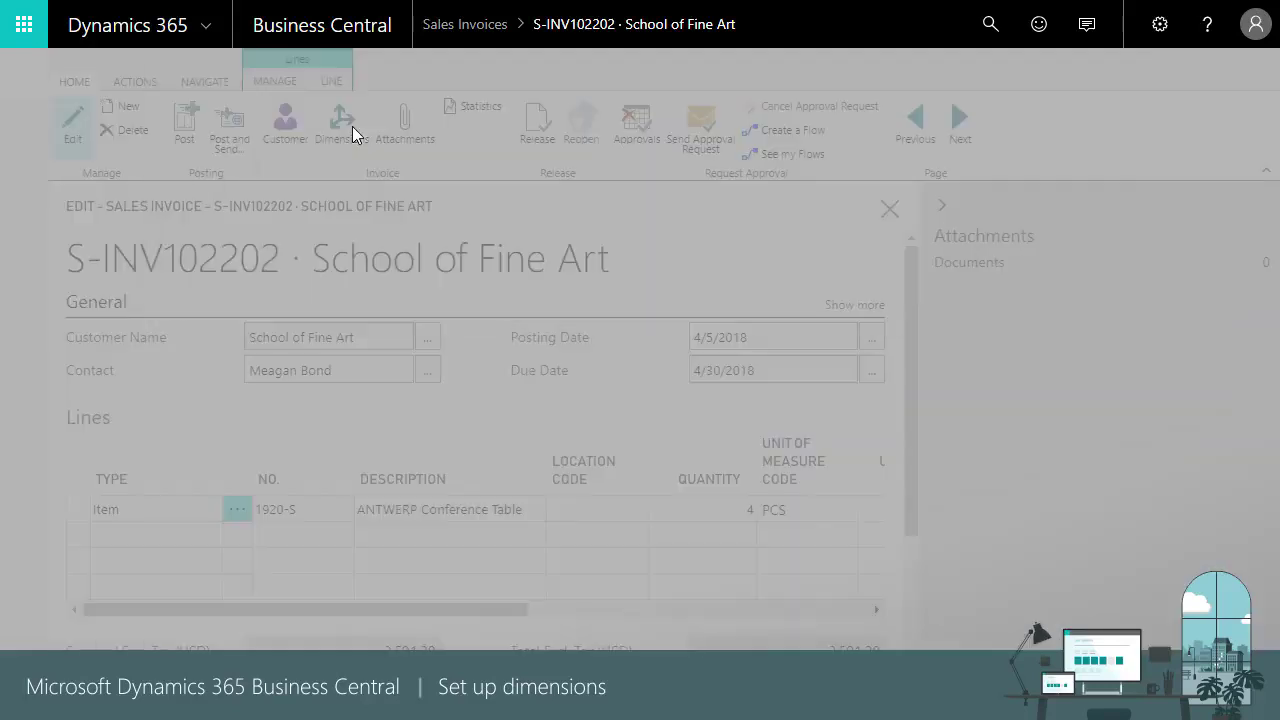
pyautogui.click(698, 229)
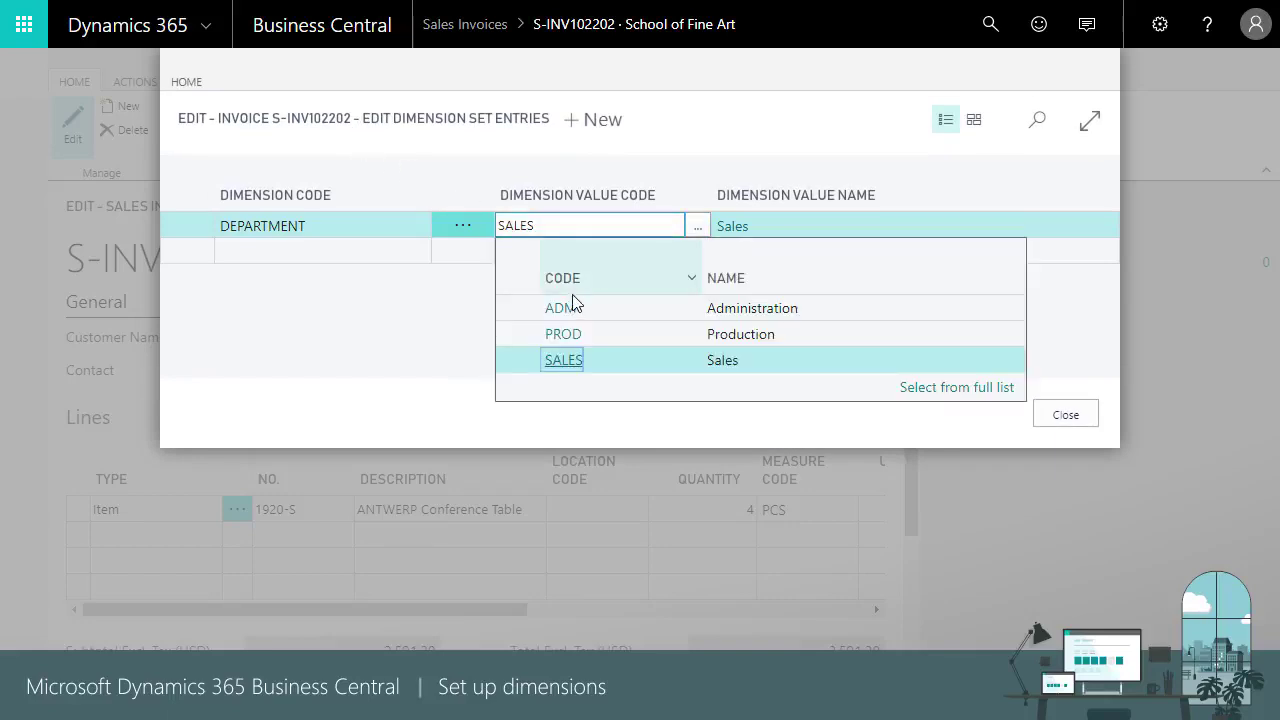
pyautogui.click(572, 311)
pyautogui.click(1066, 416)
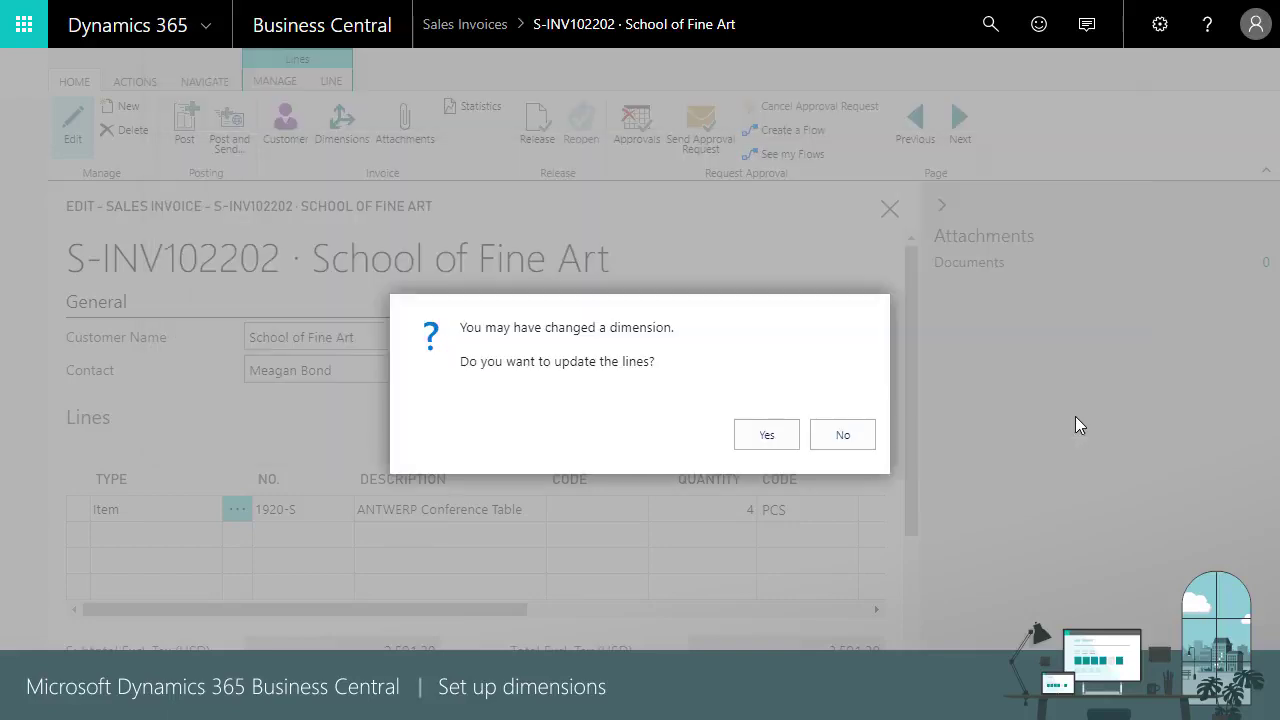
pyautogui.click(767, 436)
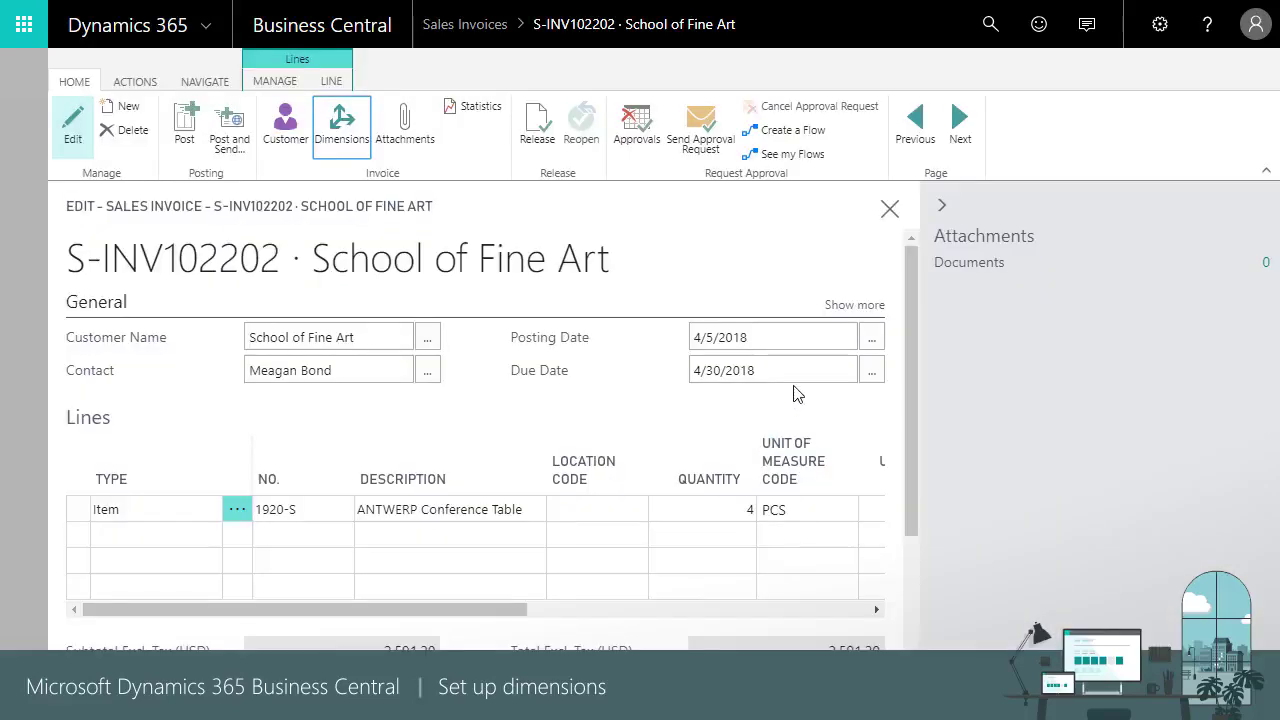
# - Exit the sales invoice without posting it and return to the company home page
pyautogui.click(889, 214)
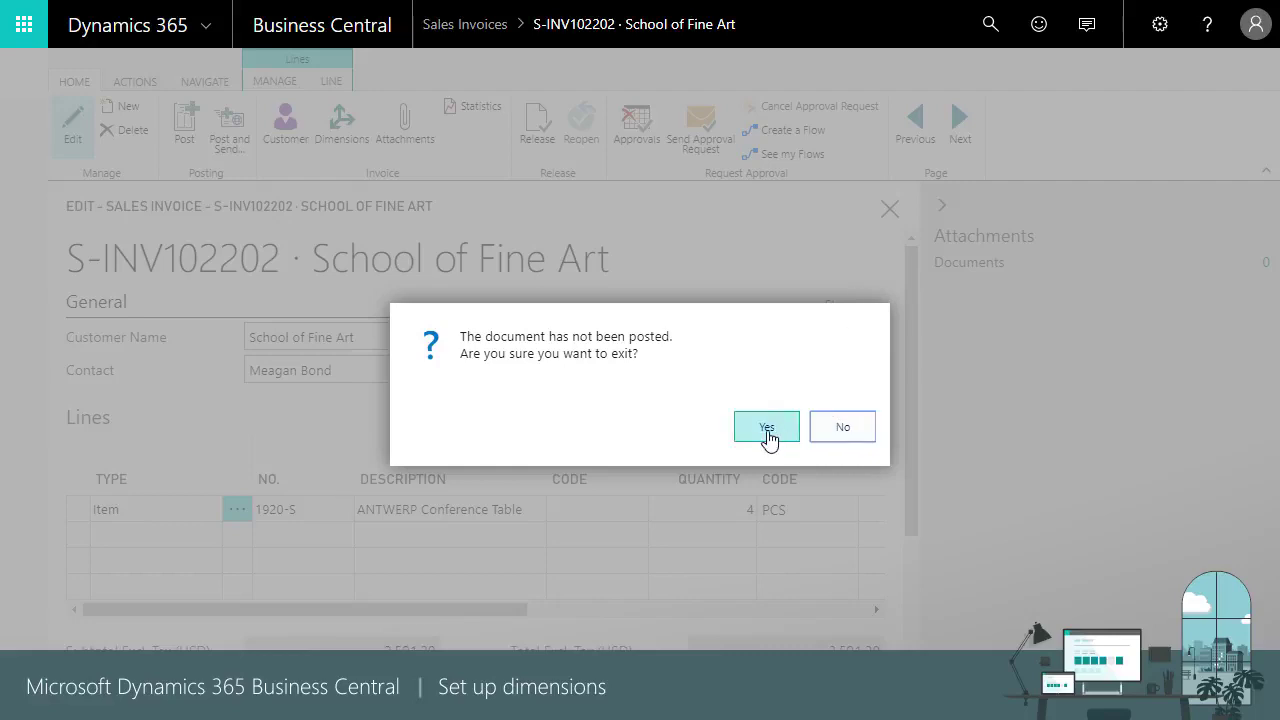
pyautogui.click(833, 430)
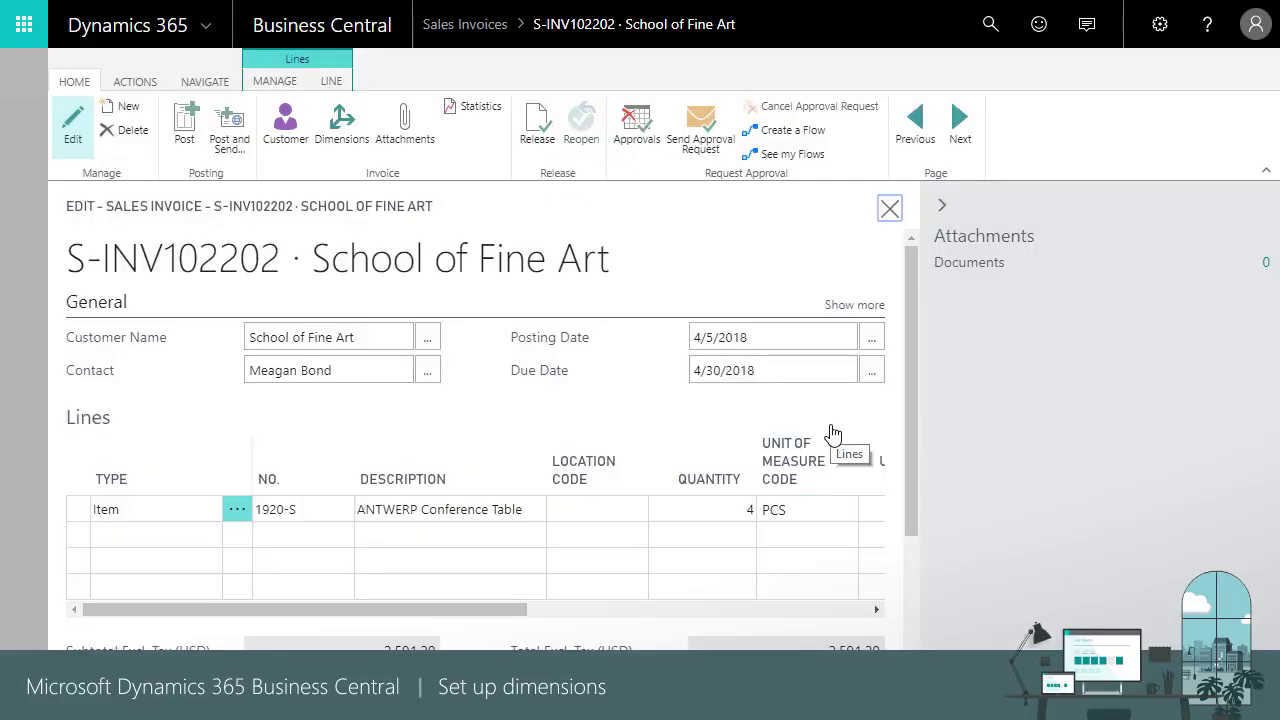
pyautogui.click(889, 208)
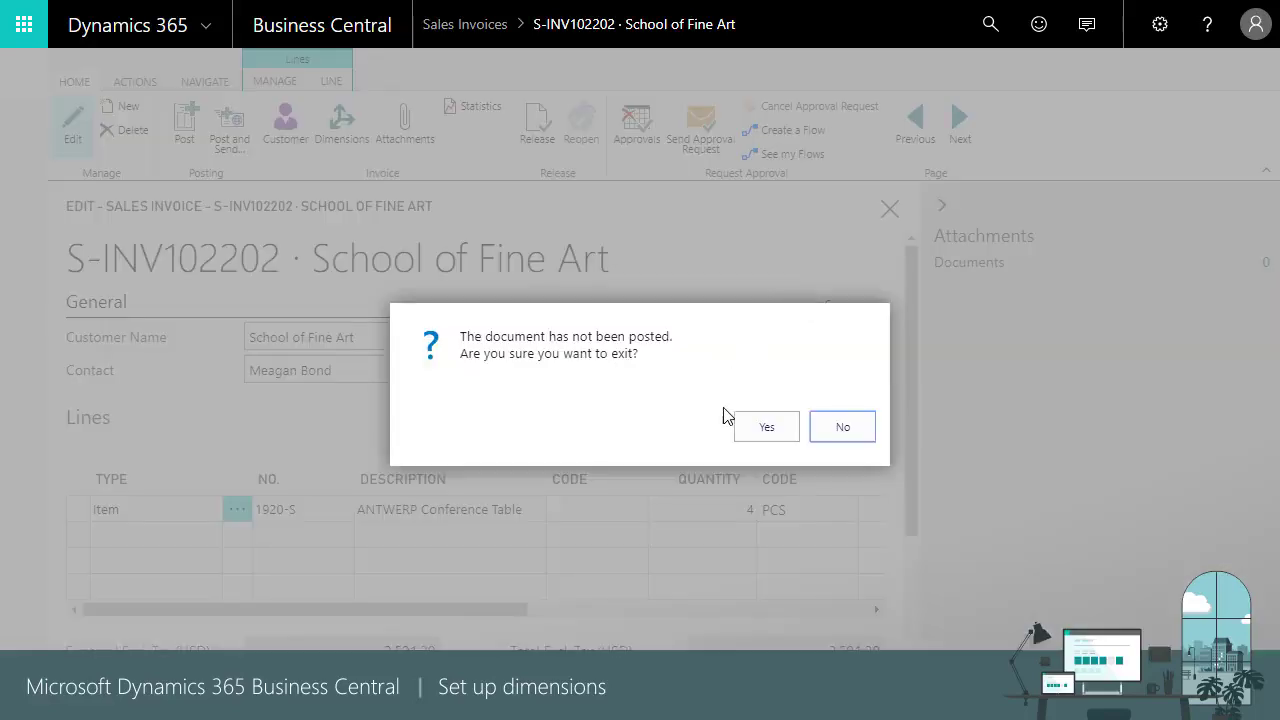
pyautogui.click(768, 428)
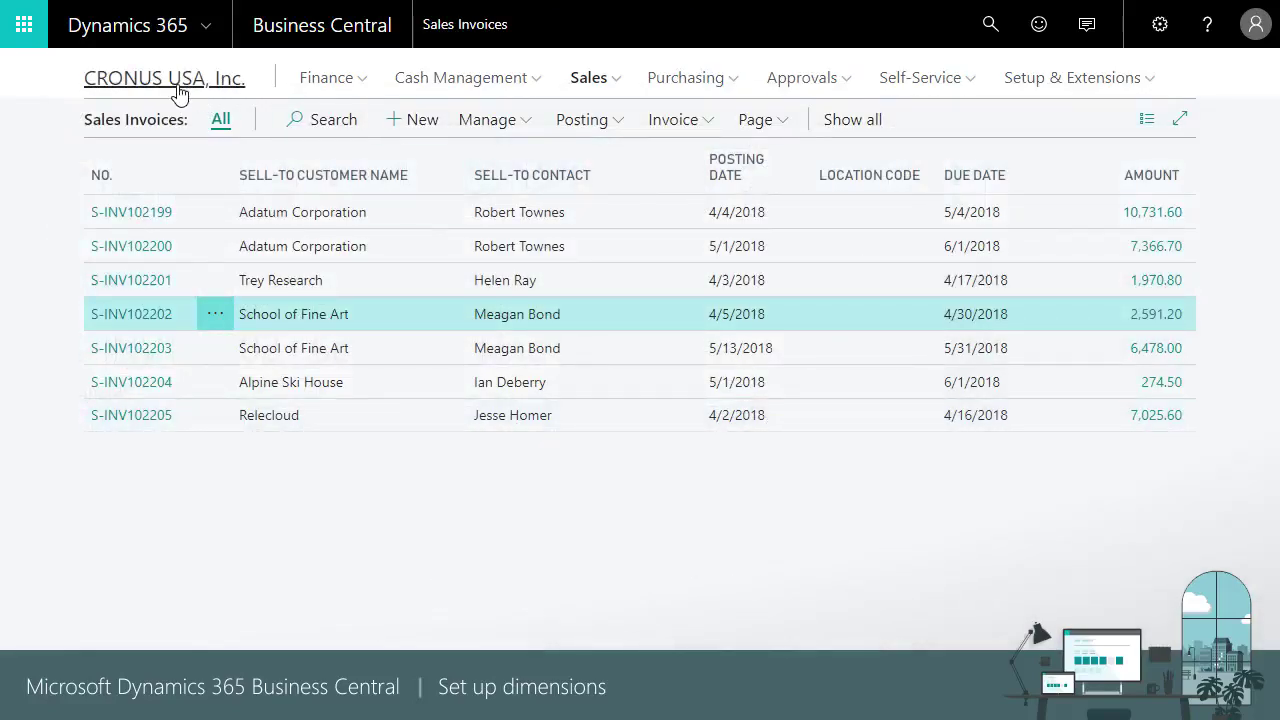
pyautogui.click(165, 78)
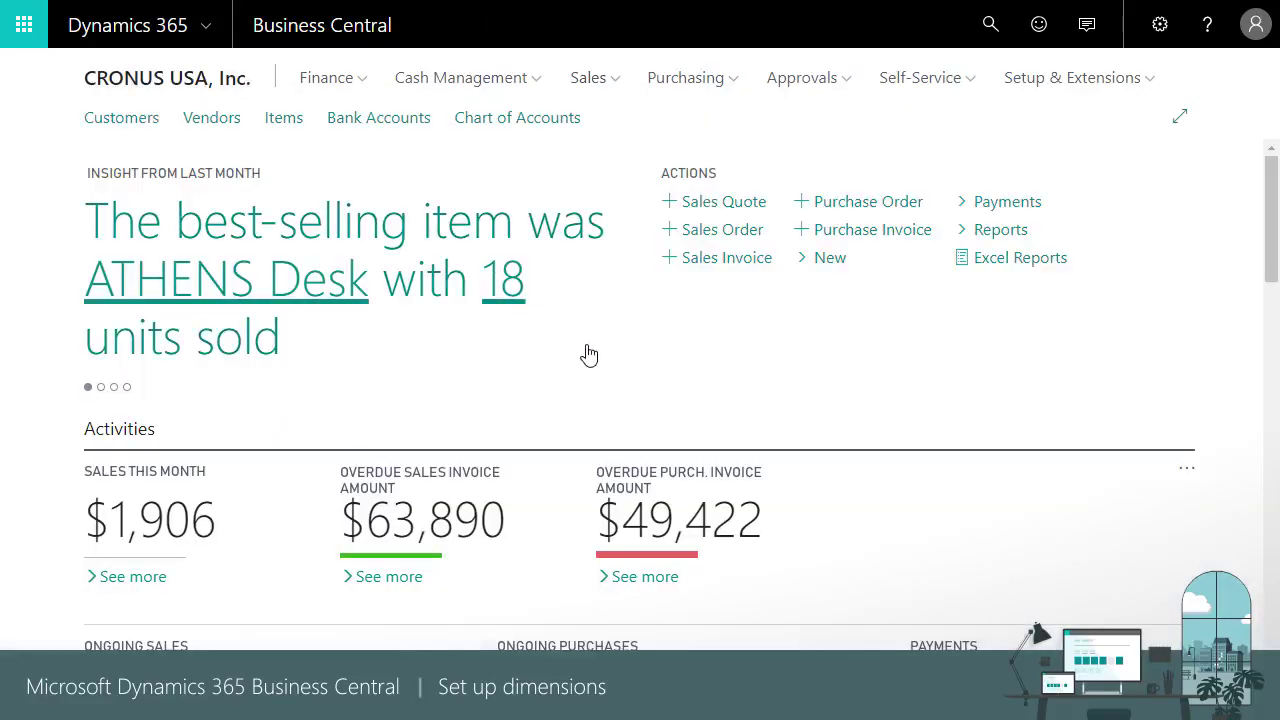